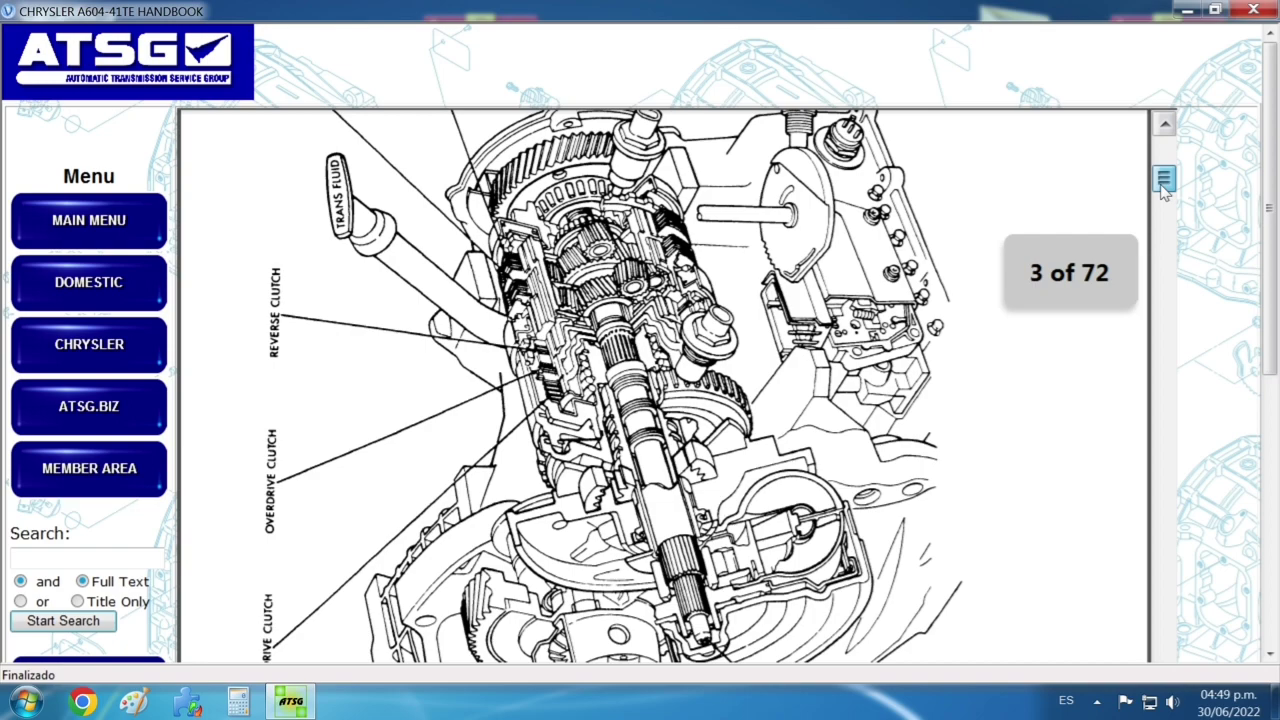
- Browse the Chrysler A604-41TE handbook from page 3 to page 21, examining the controller locations, bell housing patterns and overdrive clutch changes
{"action": "left_click_drag", "start_coordinate": [1164, 190], "coordinate": [1185, 290]}
{"action": "scroll", "coordinate": [790, 210], "scroll_direction": "down", "scroll_amount": 10}
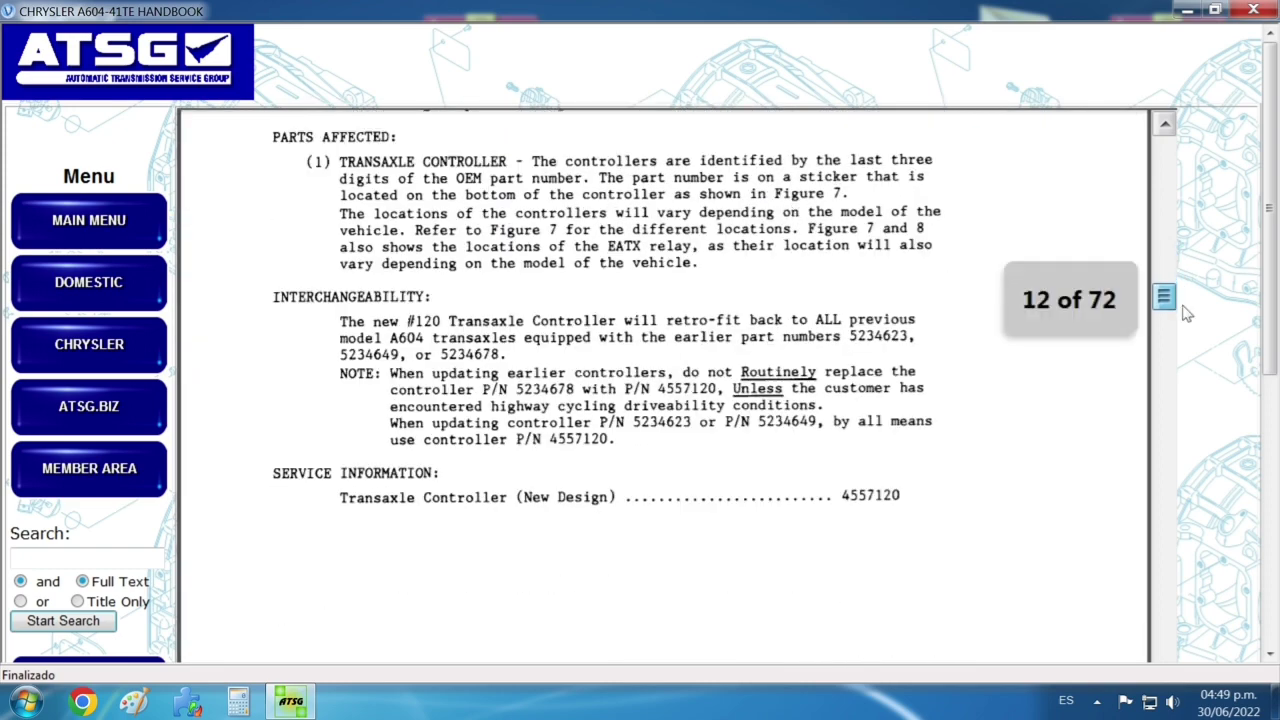
{"action": "scroll", "coordinate": [790, 216], "scroll_direction": "down", "scroll_amount": 10}
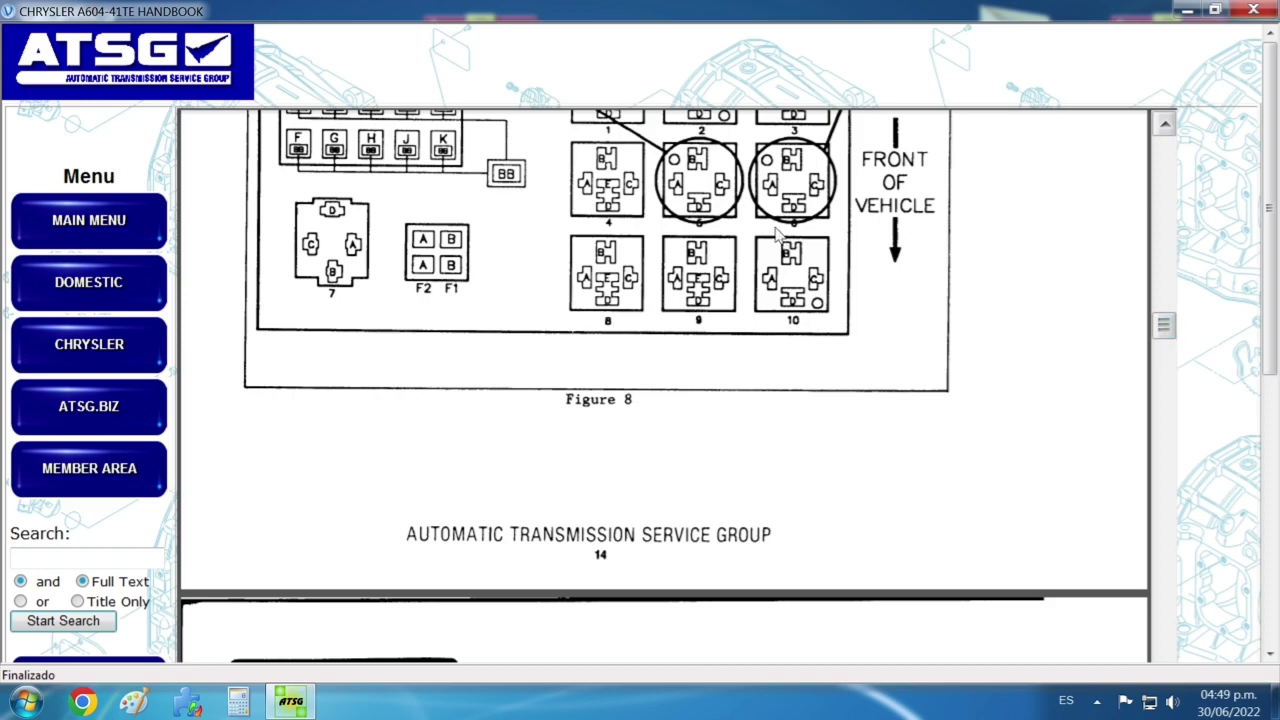
{"action": "scroll", "coordinate": [778, 233], "scroll_direction": "down", "scroll_amount": 5}
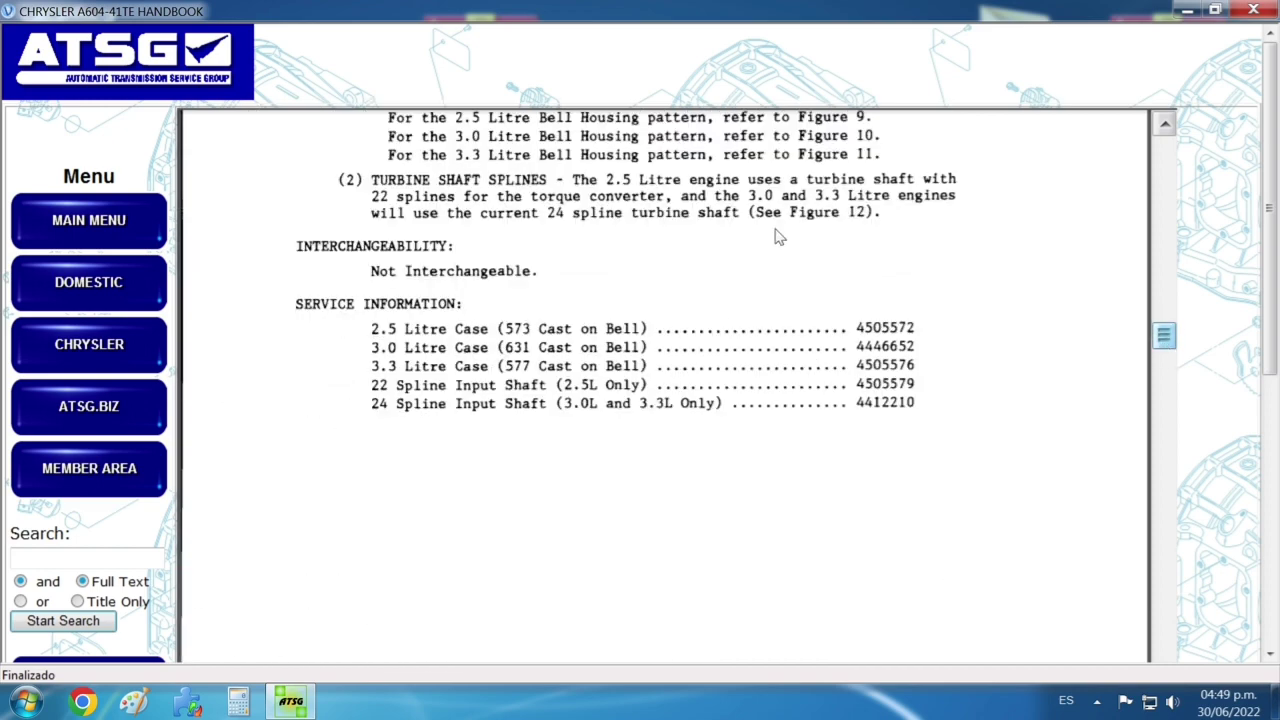
{"action": "scroll", "coordinate": [1168, 360], "scroll_direction": "down", "scroll_amount": 5}
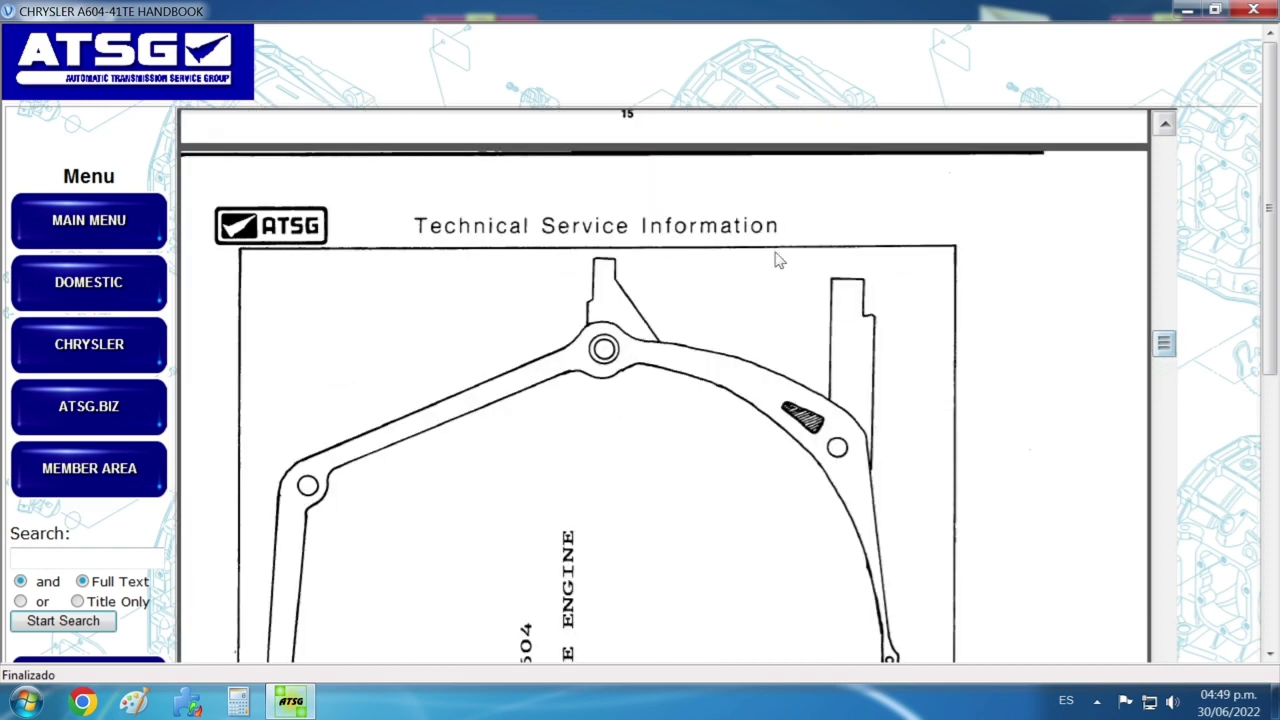
{"action": "scroll", "coordinate": [778, 255], "scroll_direction": "down", "scroll_amount": 15}
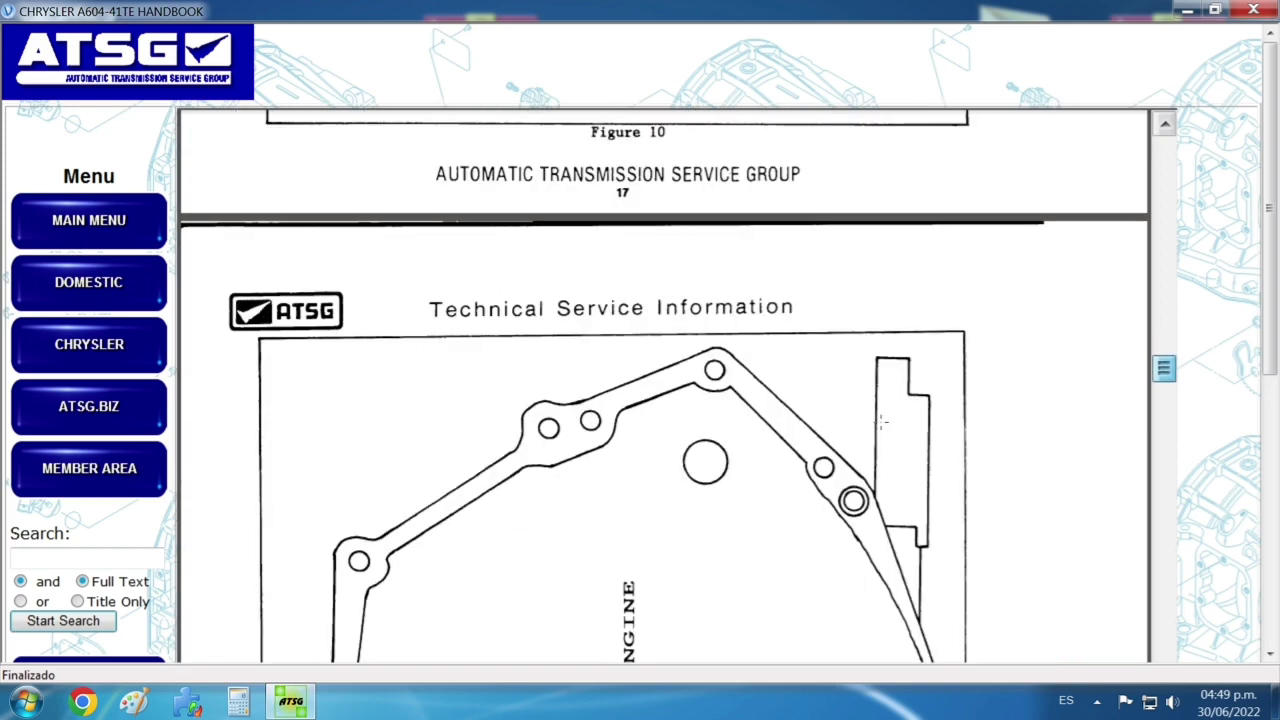
{"action": "scroll", "coordinate": [880, 430], "scroll_direction": "down", "scroll_amount": 10}
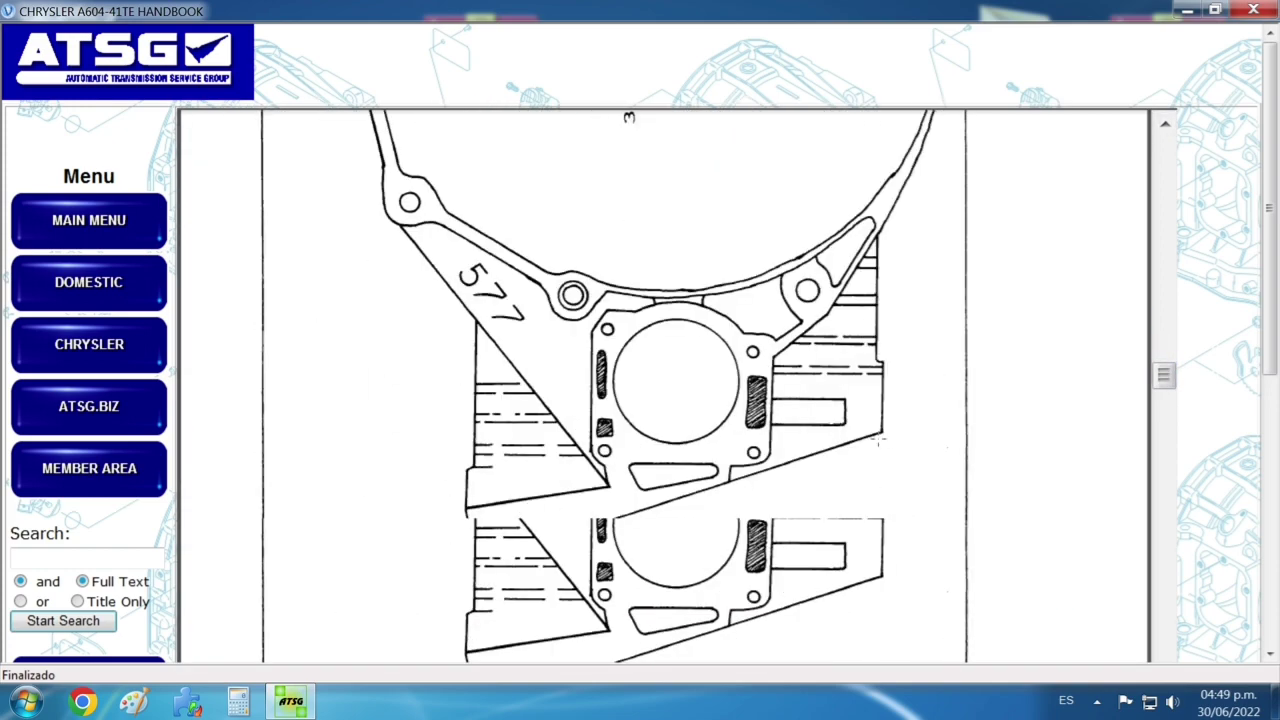
{"action": "scroll", "coordinate": [685, 290], "scroll_direction": "down", "scroll_amount": 3}
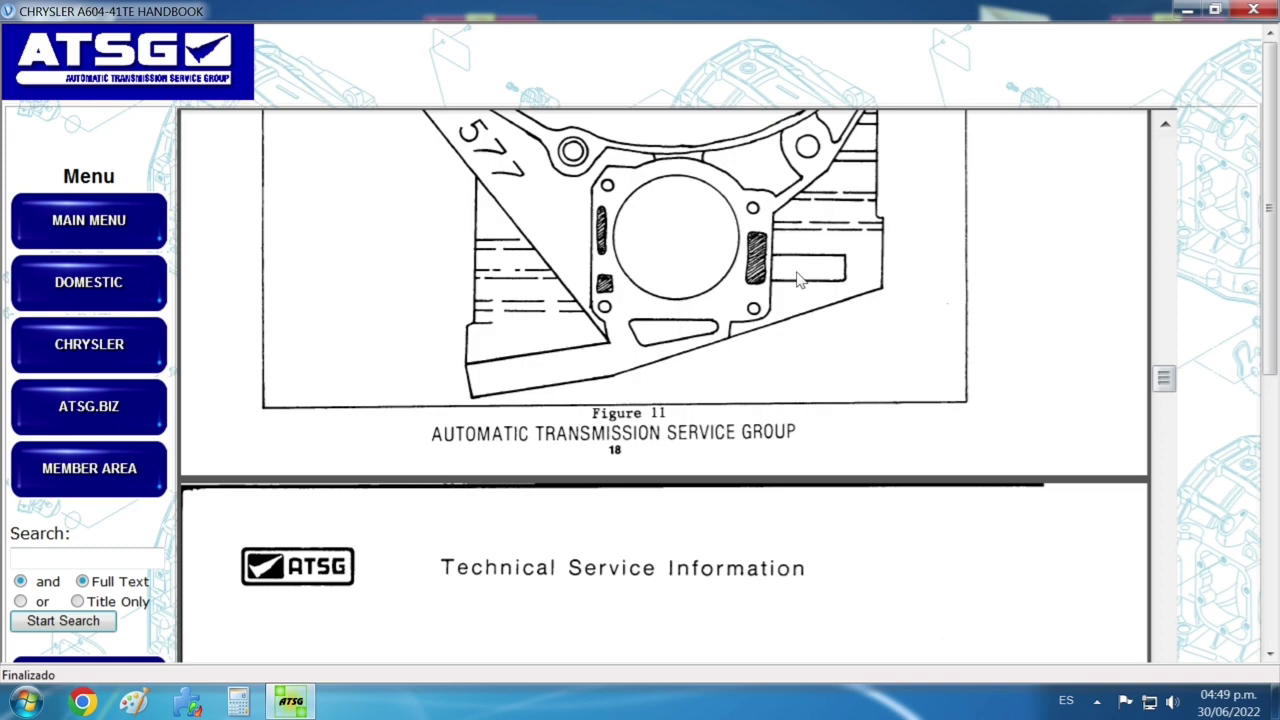
{"action": "left_click", "coordinate": [1168, 423]}
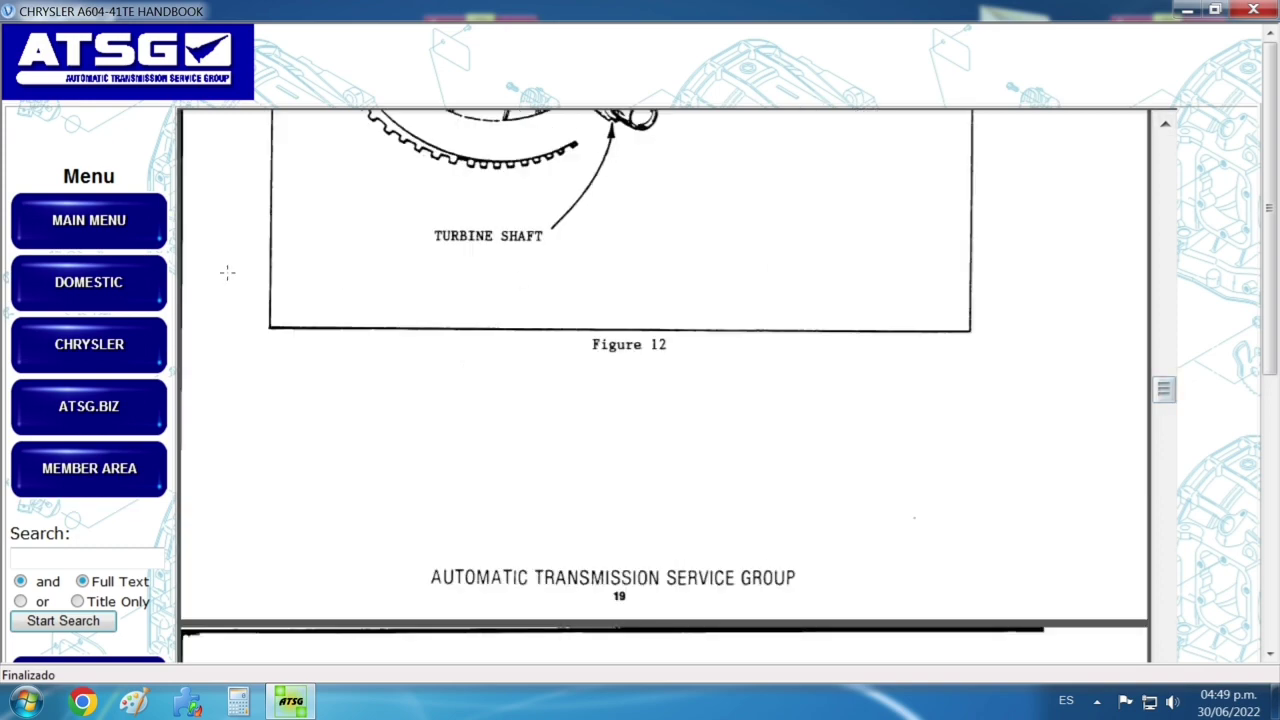
{"action": "scroll", "coordinate": [190, 311], "scroll_direction": "down", "scroll_amount": 15}
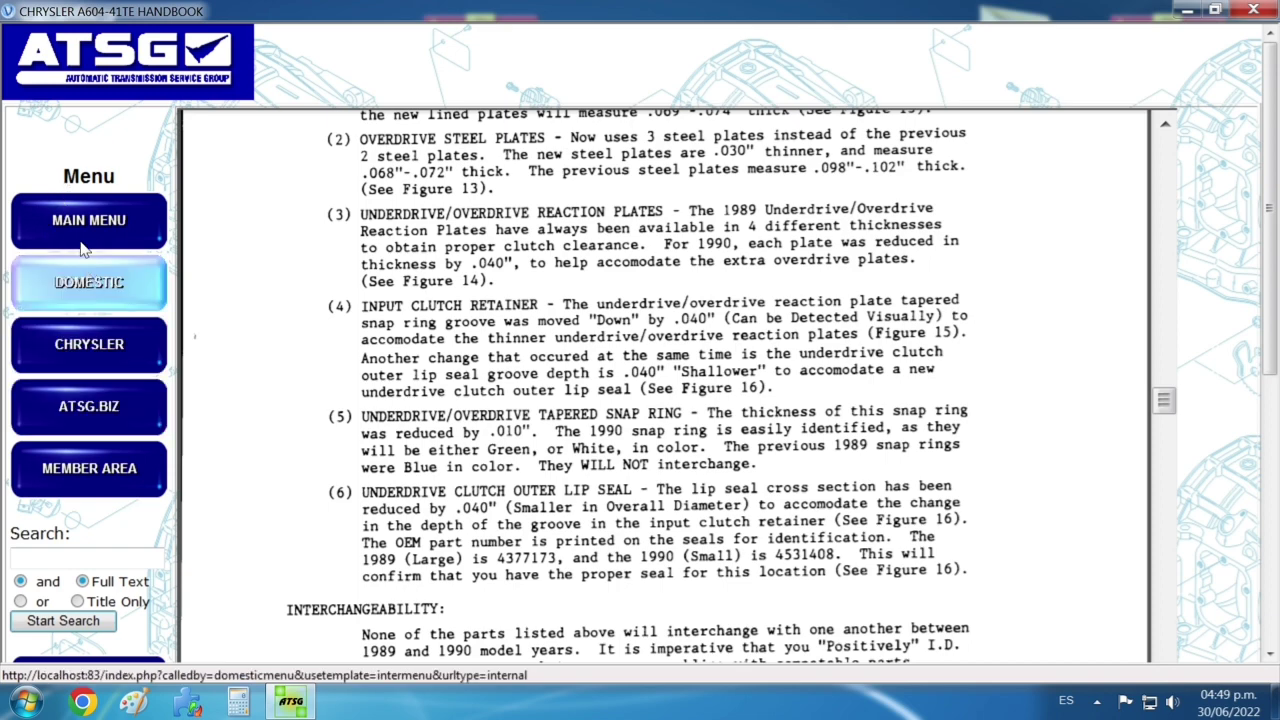
{"action": "scroll", "coordinate": [840, 163], "scroll_direction": "down", "scroll_amount": 5}
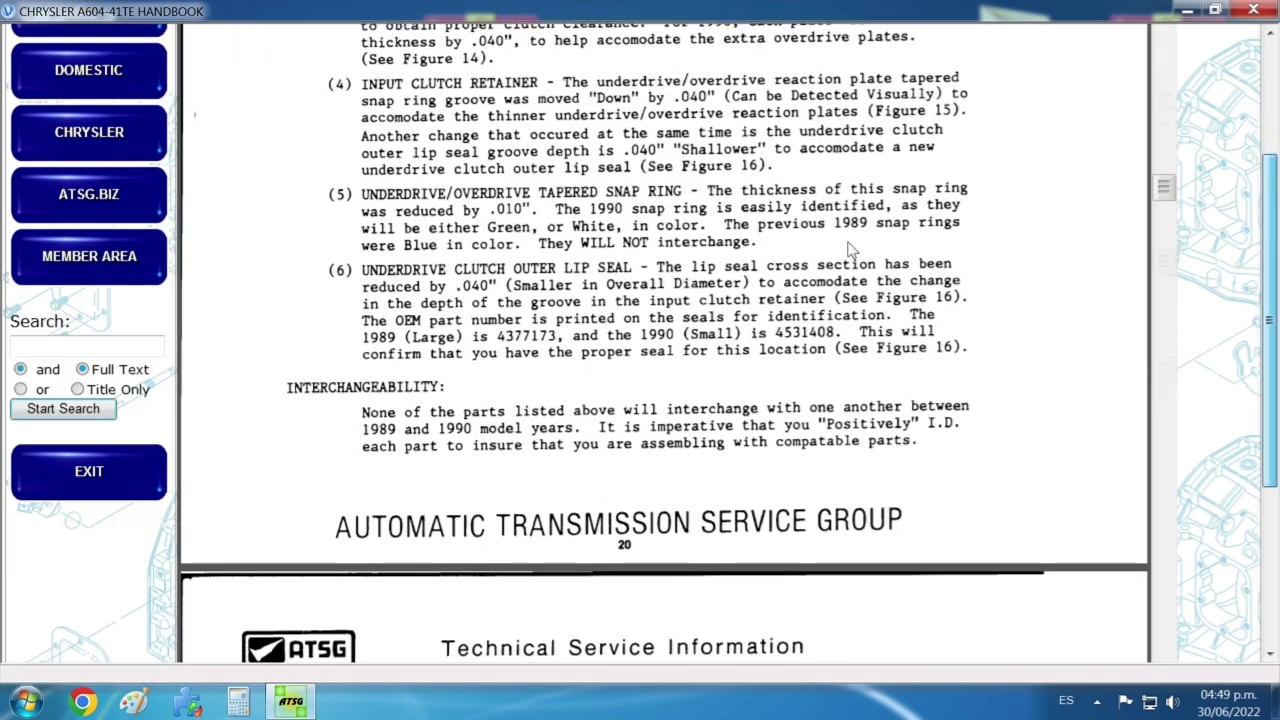
{"action": "scroll", "coordinate": [187, 230], "scroll_direction": "down", "scroll_amount": 10}
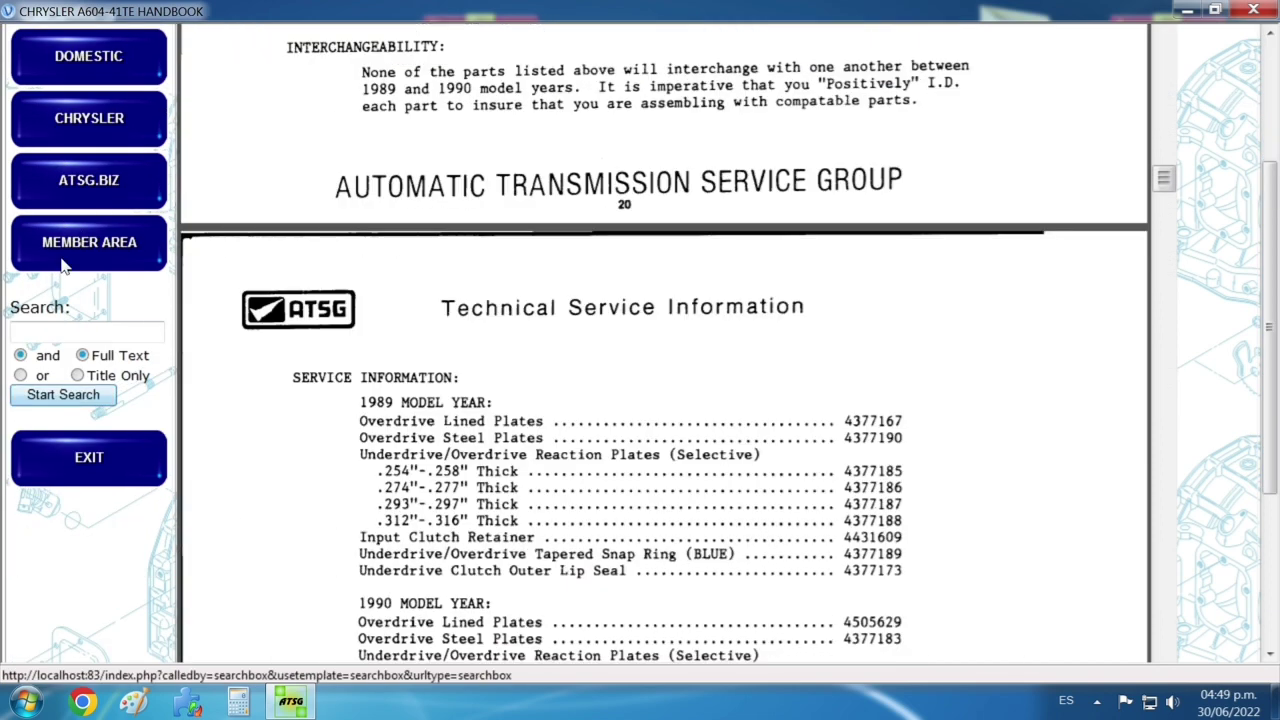
{"action": "scroll", "coordinate": [266, 330], "scroll_direction": "up", "scroll_amount": 20}
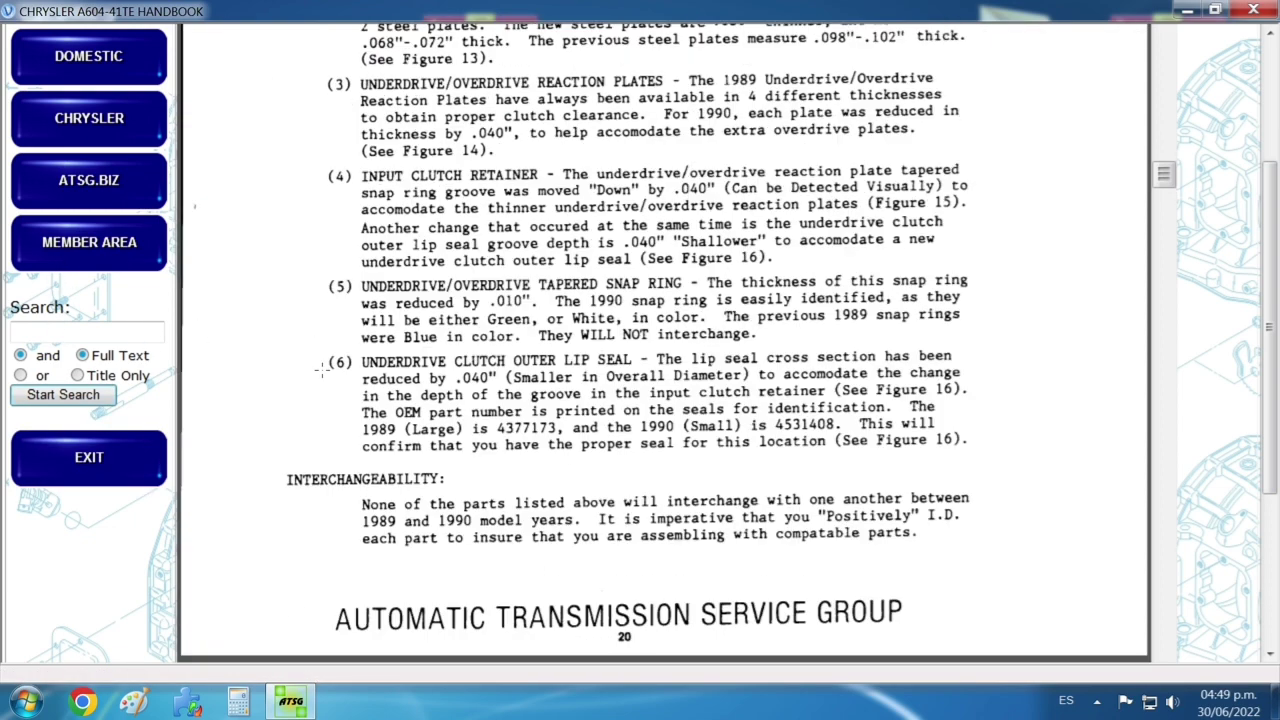
{"action": "left_click", "coordinate": [60, 40]}
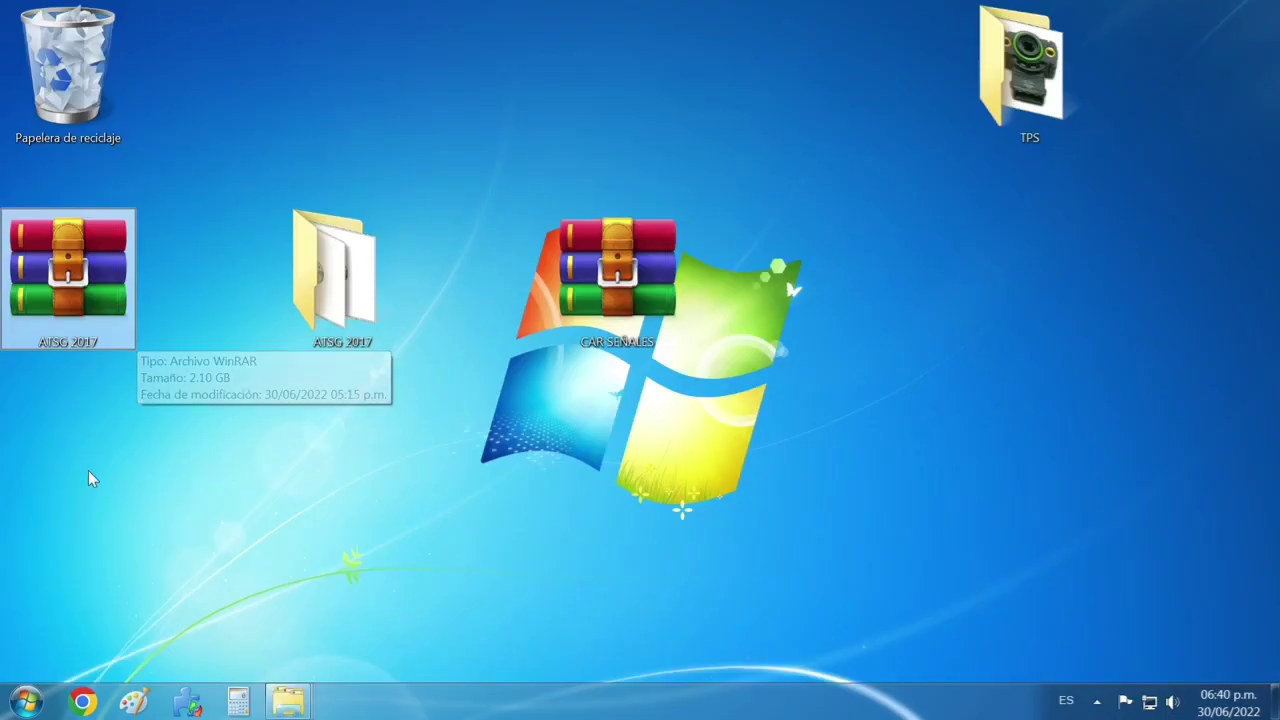
{"action": "mouse_move", "coordinate": [45, 318]}
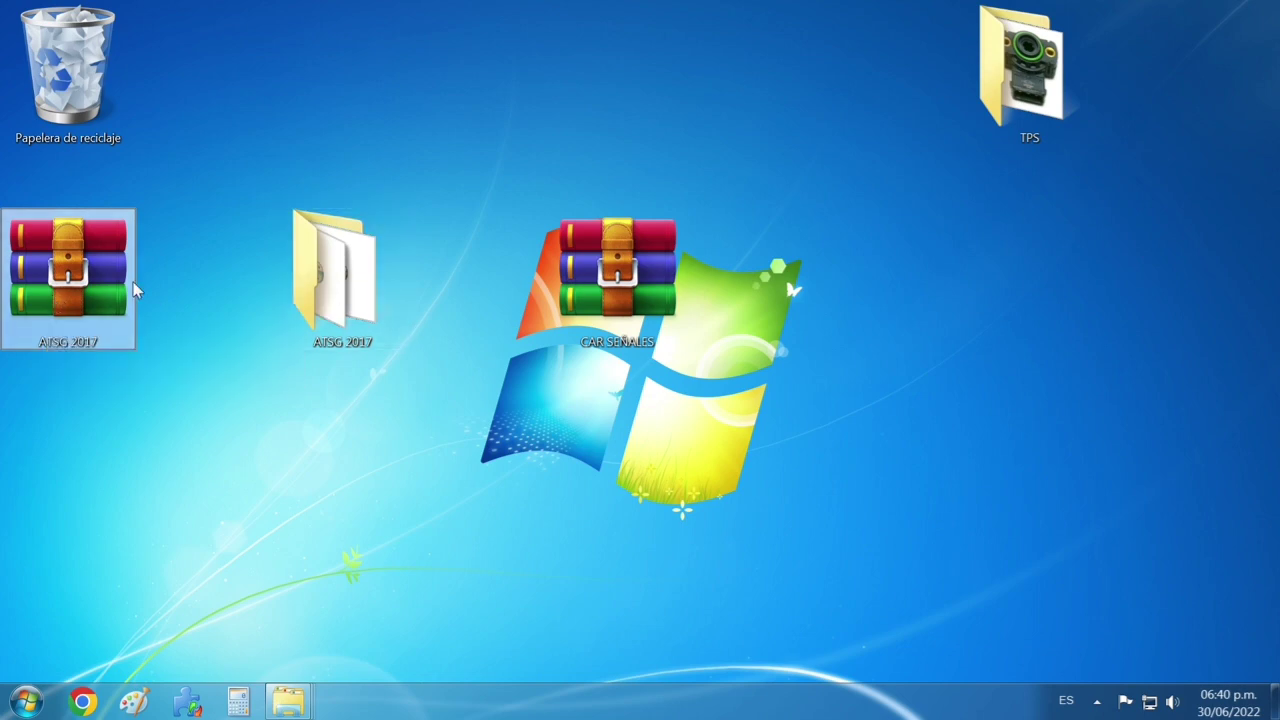
{"action": "right_click", "coordinate": [80, 278]}
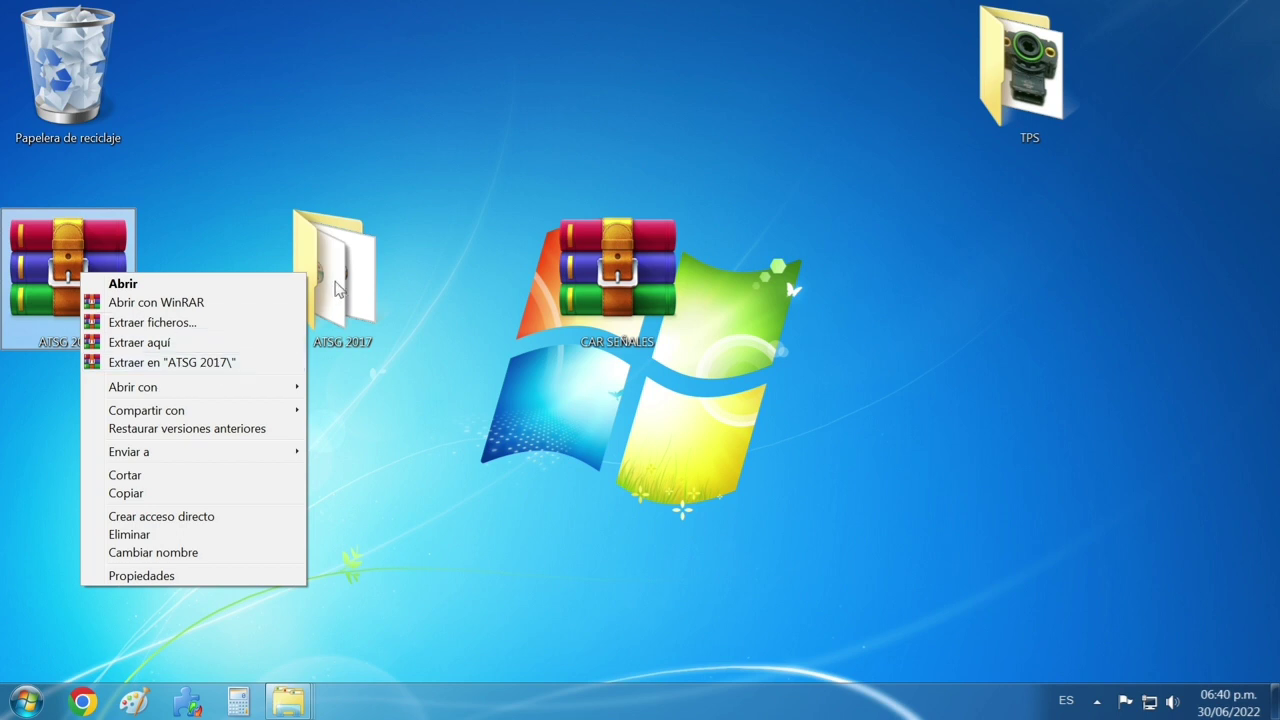
{"action": "left_click", "coordinate": [371, 426]}
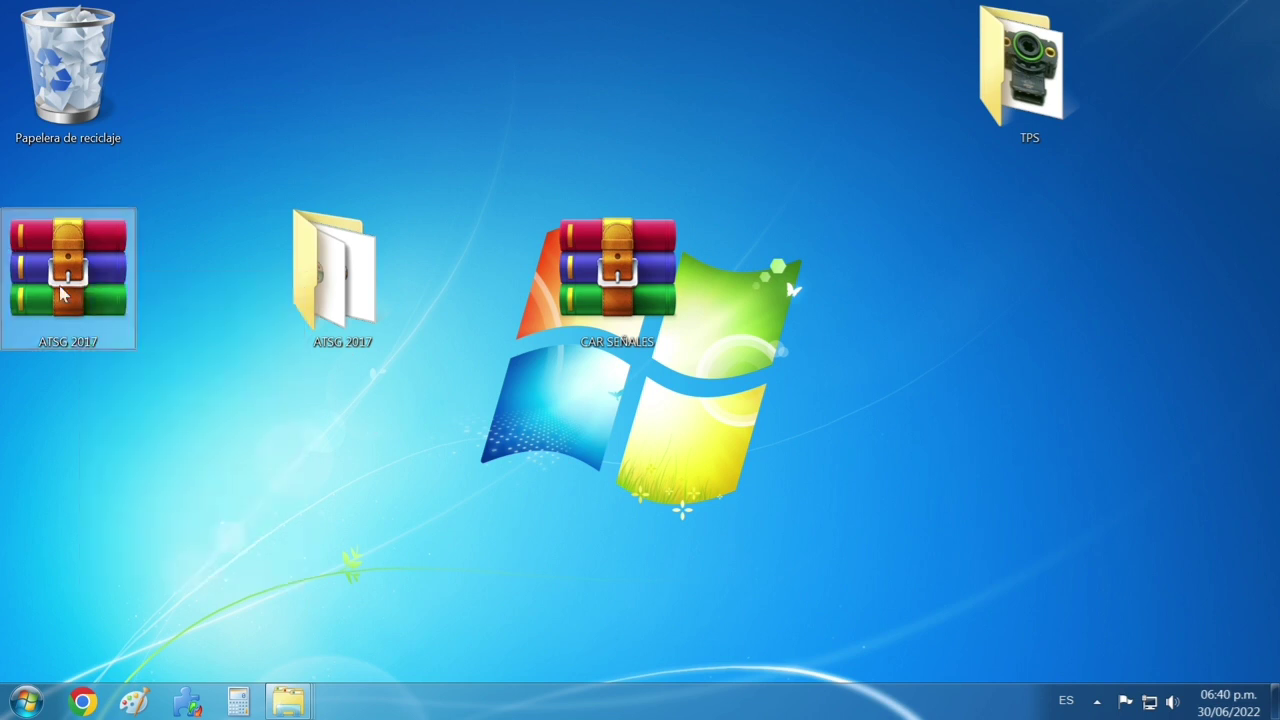
{"action": "left_click", "coordinate": [62, 288]}
{"action": "right_click", "coordinate": [62, 288]}
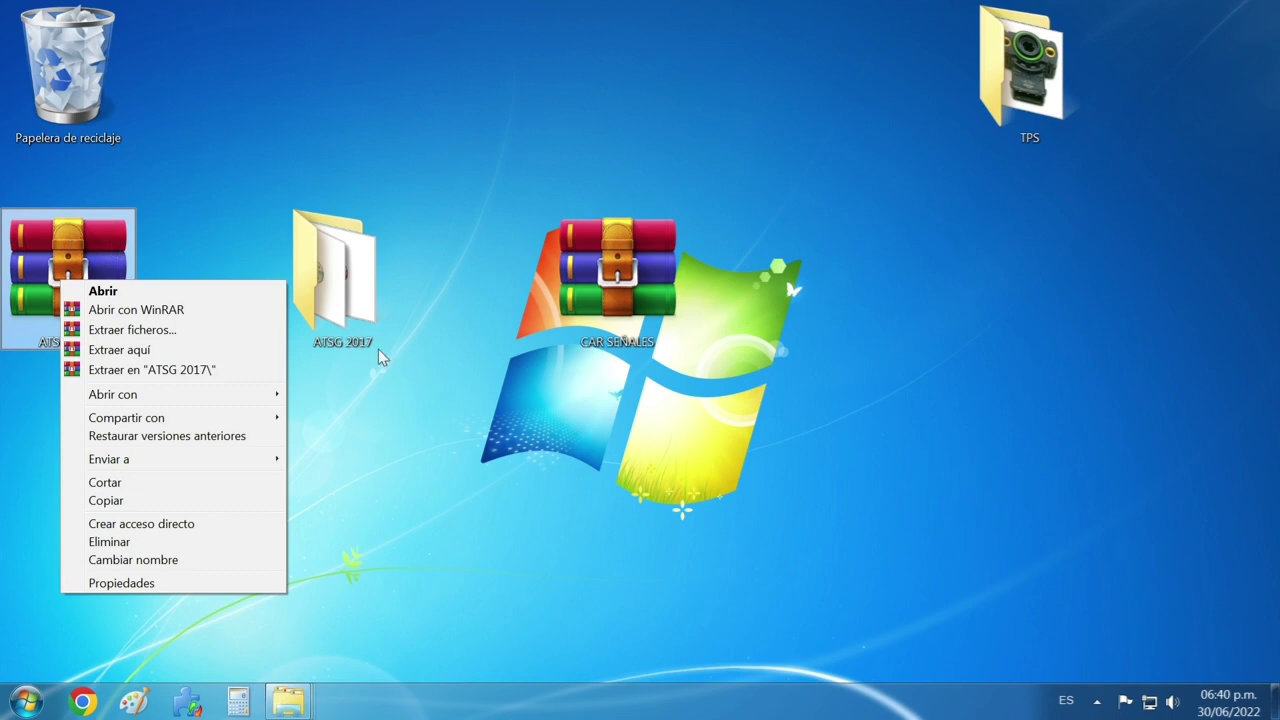
{"action": "left_click", "coordinate": [351, 394]}
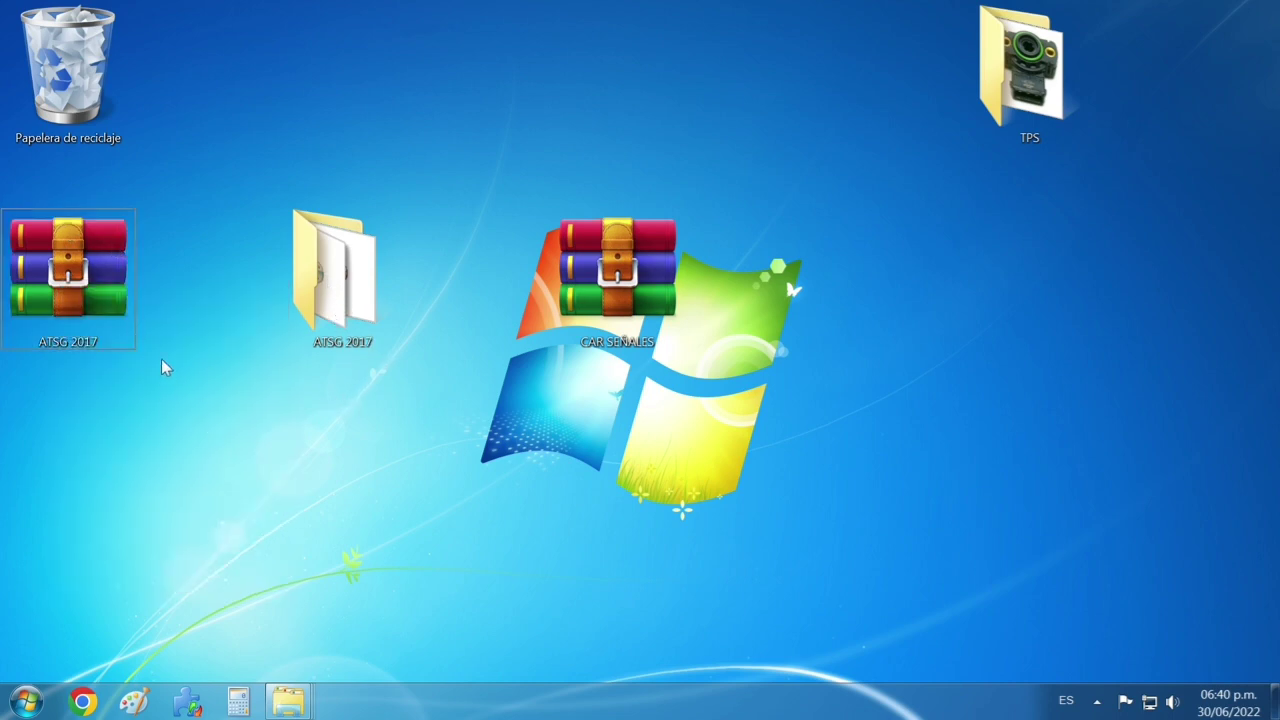
- Open the ATSG 2017 folder on the desktop and check that UltraISO is among the installed programs
{"action": "double_click", "coordinate": [322, 278]}
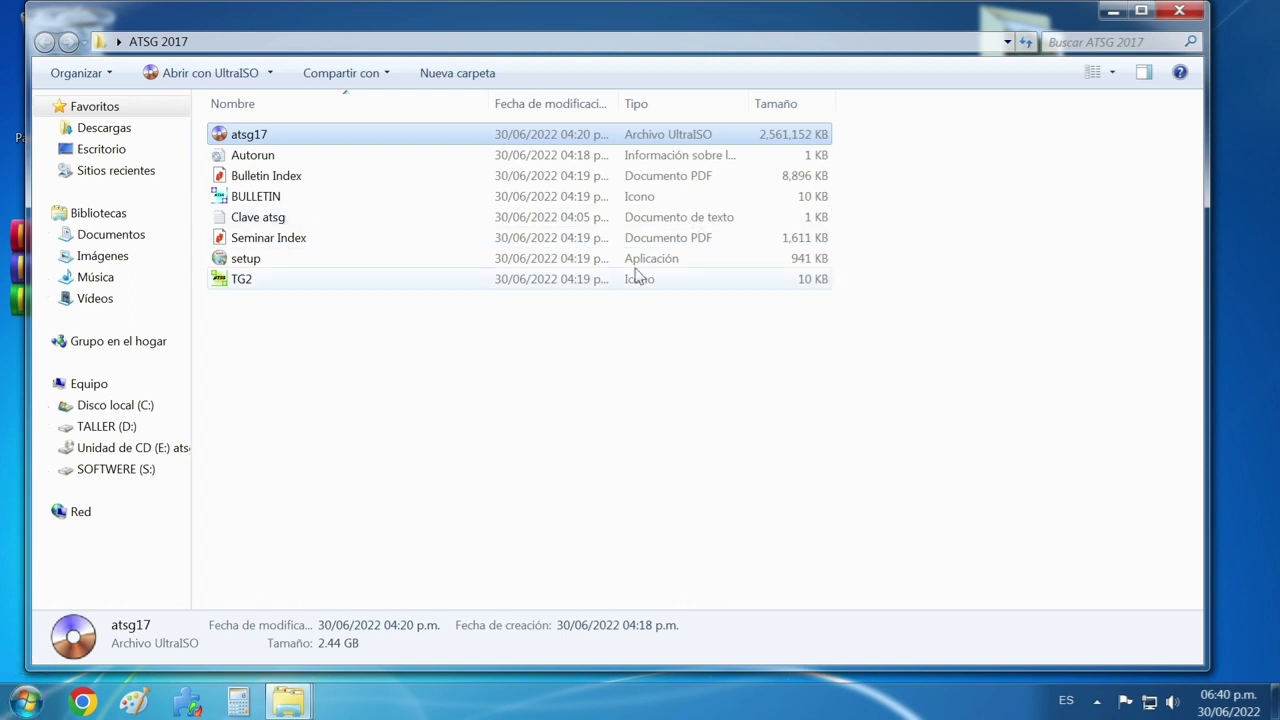
{"action": "left_click", "coordinate": [22, 703]}
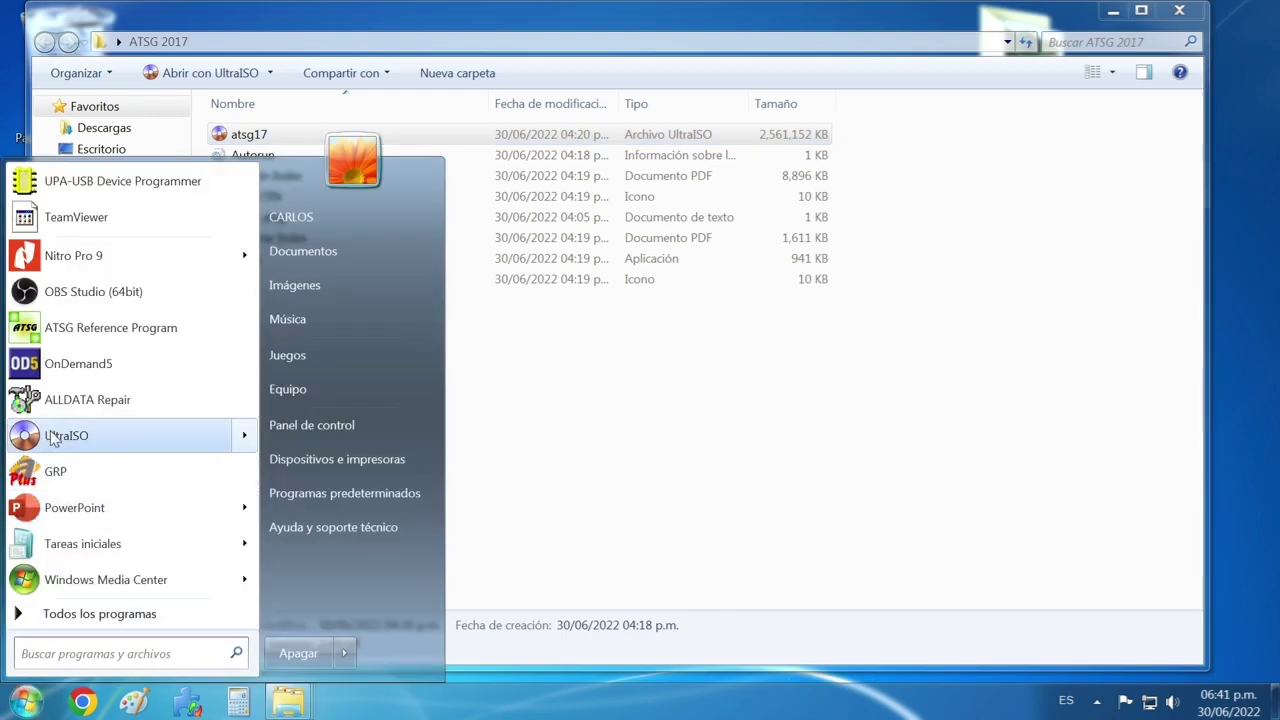
{"action": "mouse_move", "coordinate": [145, 442]}
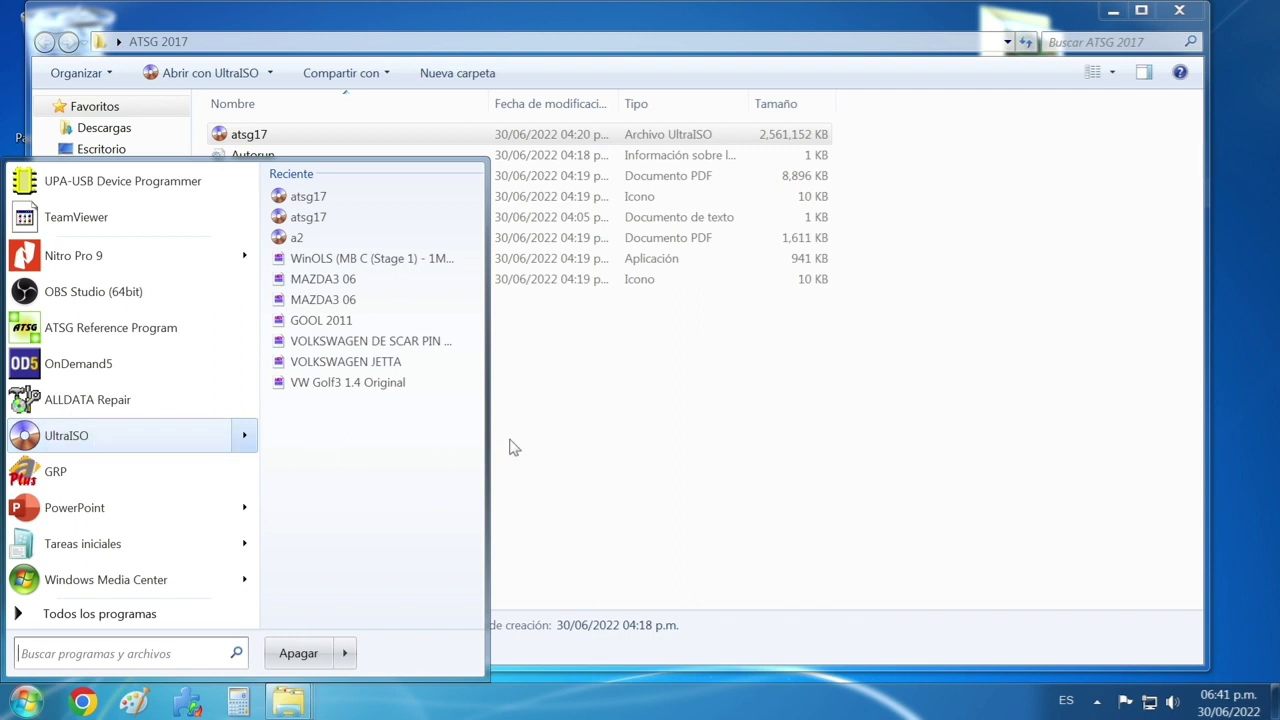
{"action": "left_click", "coordinate": [589, 443]}
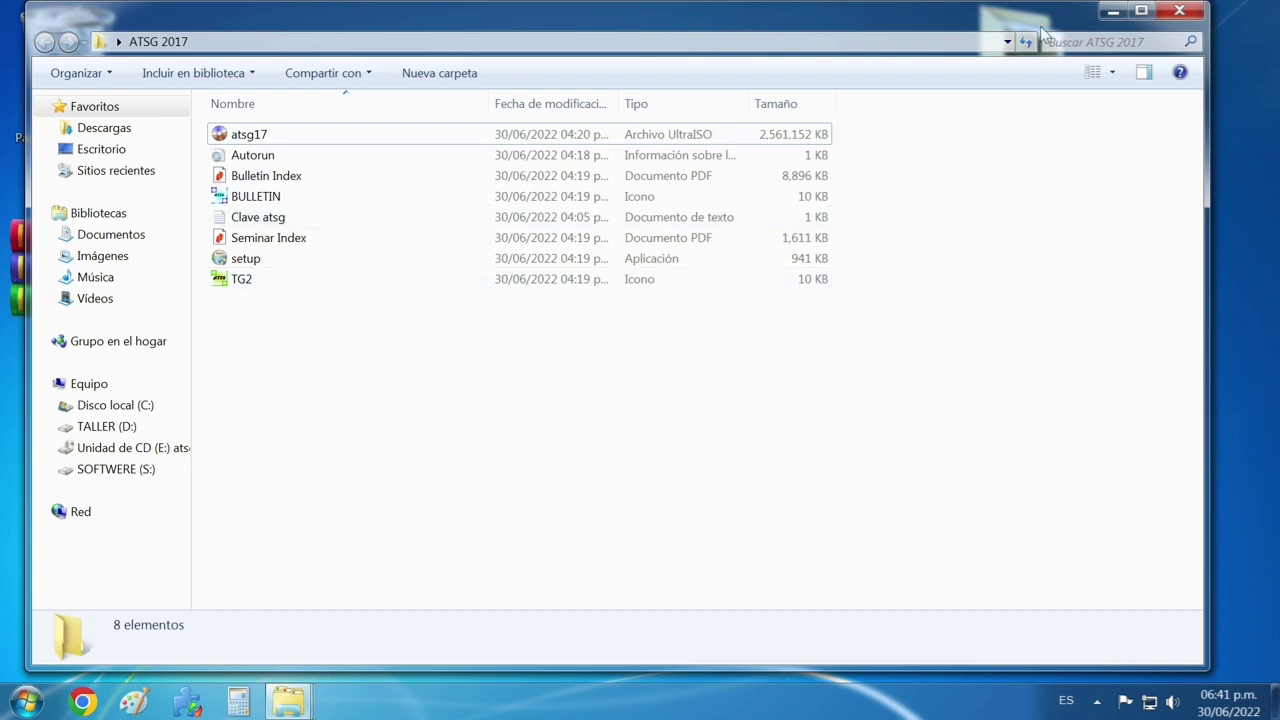
{"action": "left_click", "coordinate": [258, 137]}
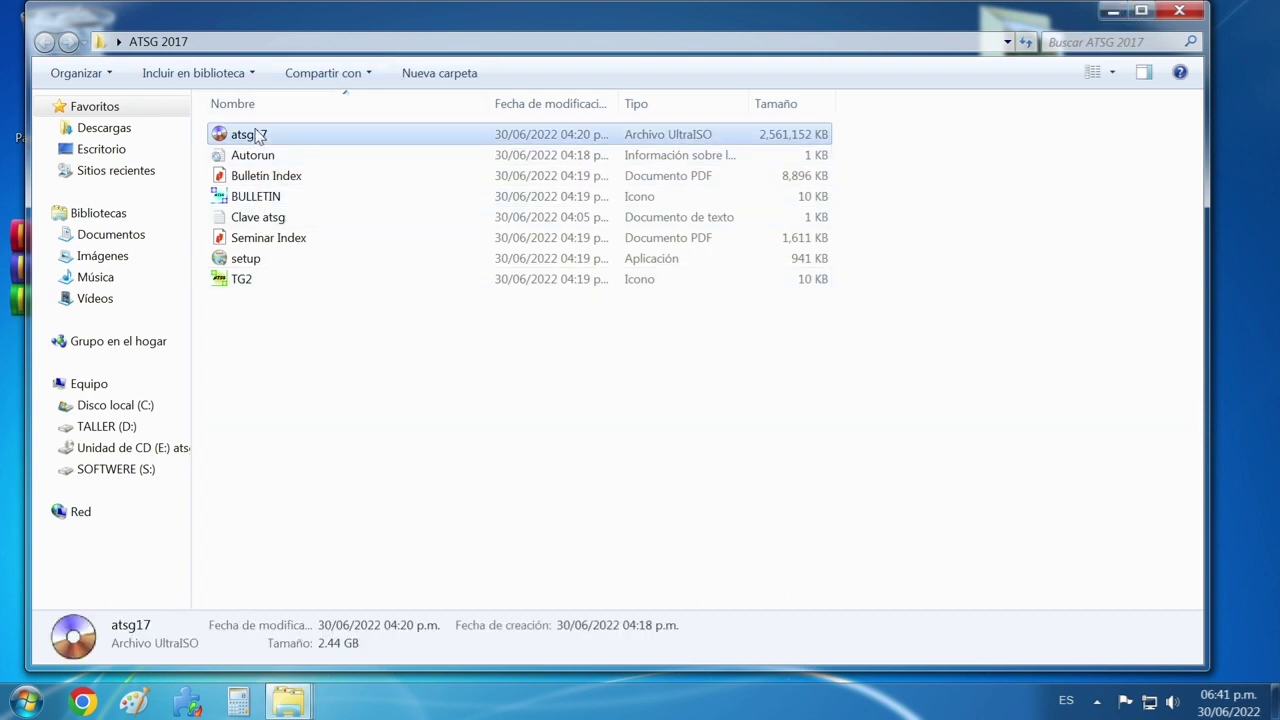
{"action": "right_click", "coordinate": [259, 138]}
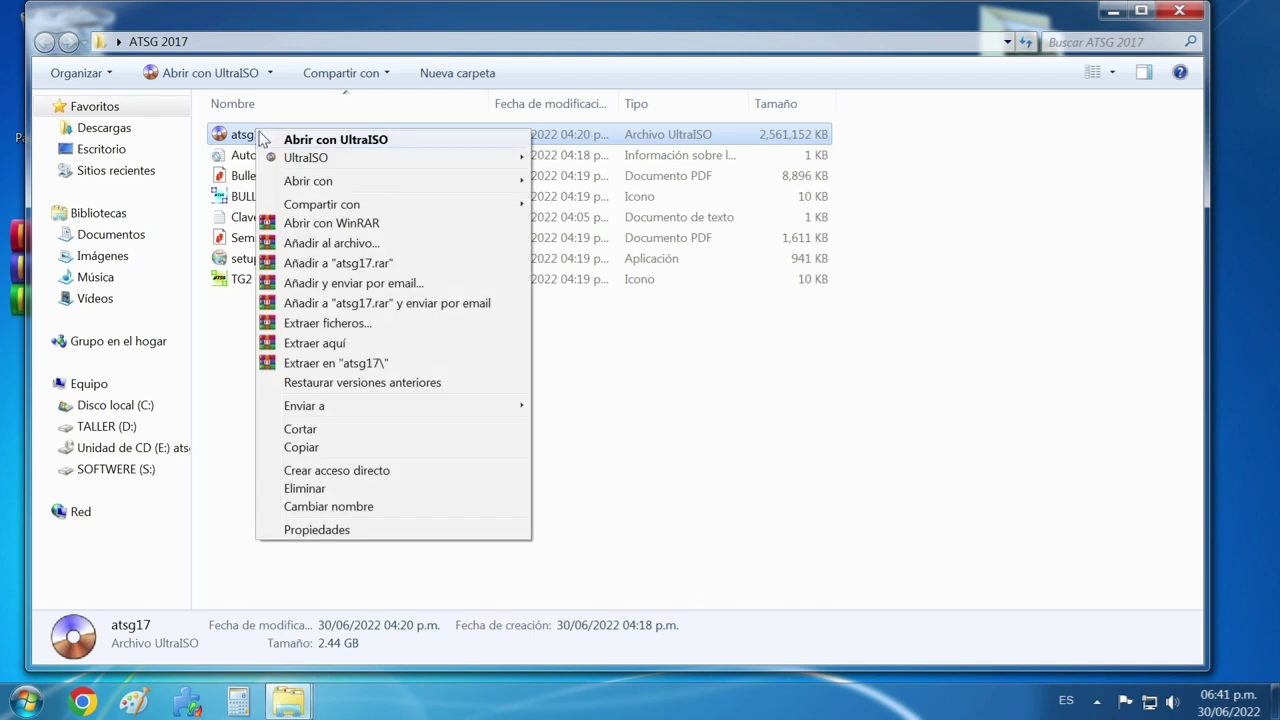
{"action": "mouse_move", "coordinate": [315, 158]}
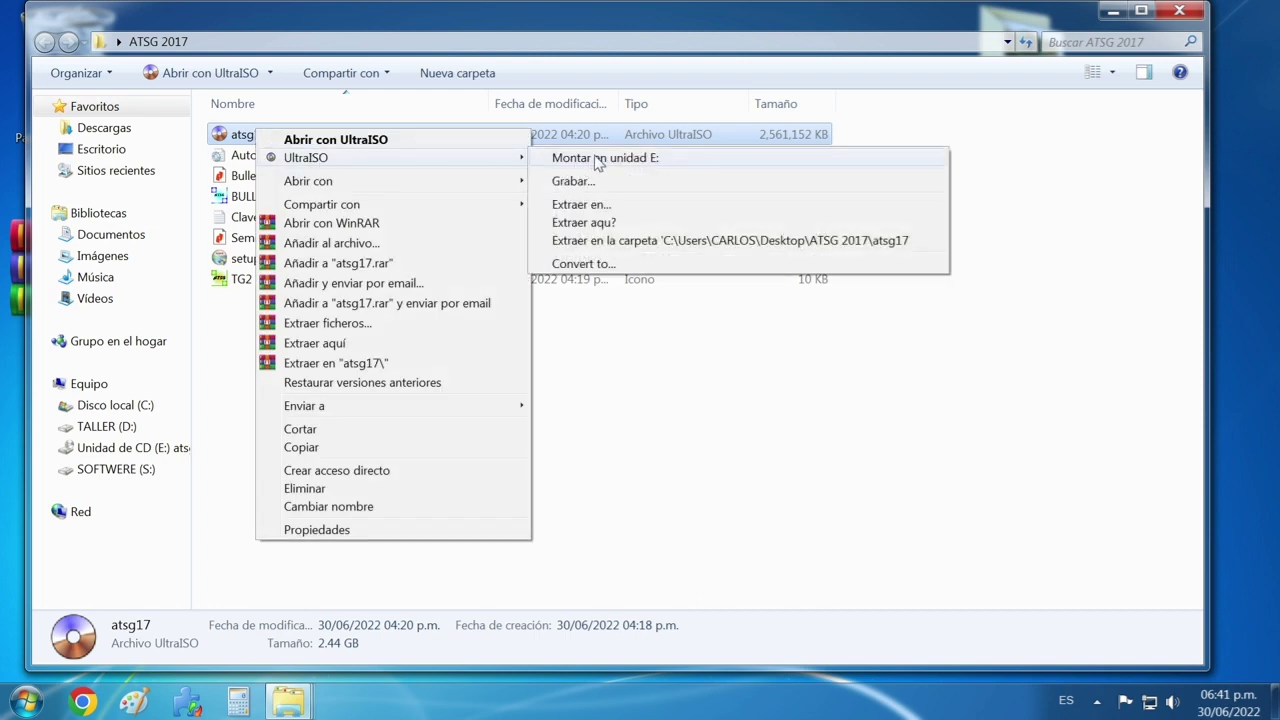
{"action": "left_click", "coordinate": [220, 492]}
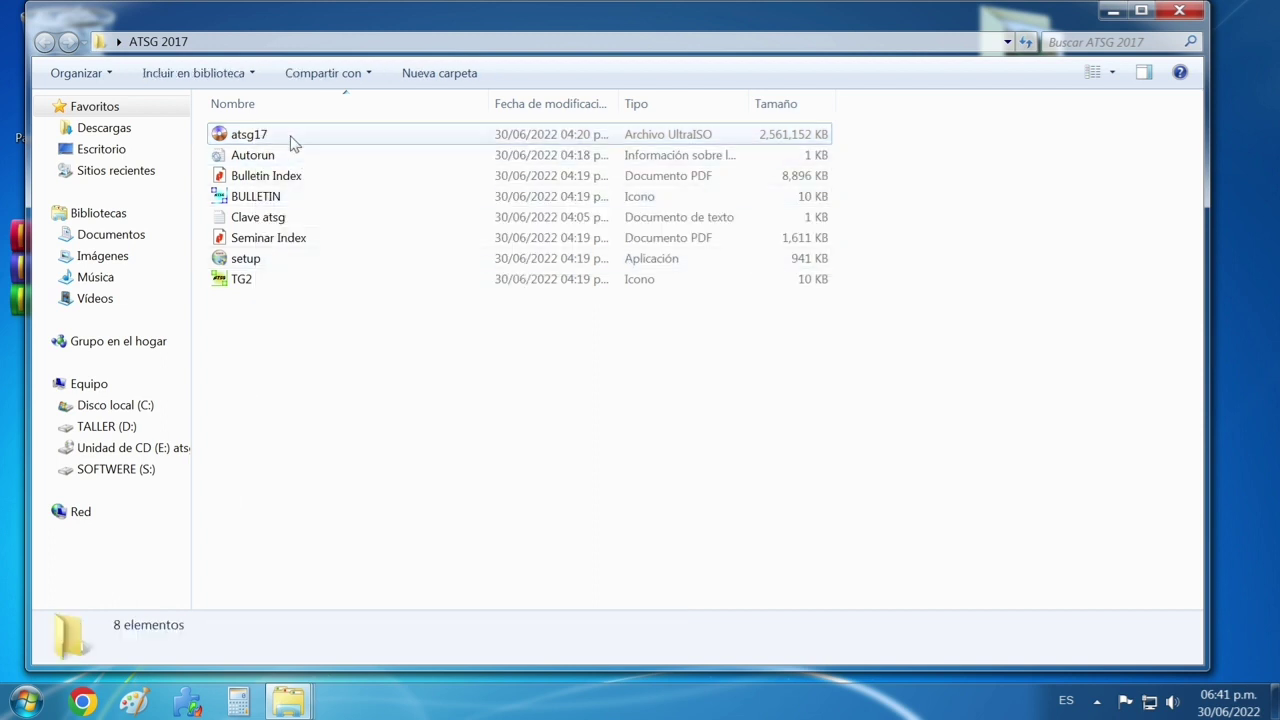
{"action": "left_click", "coordinate": [251, 143]}
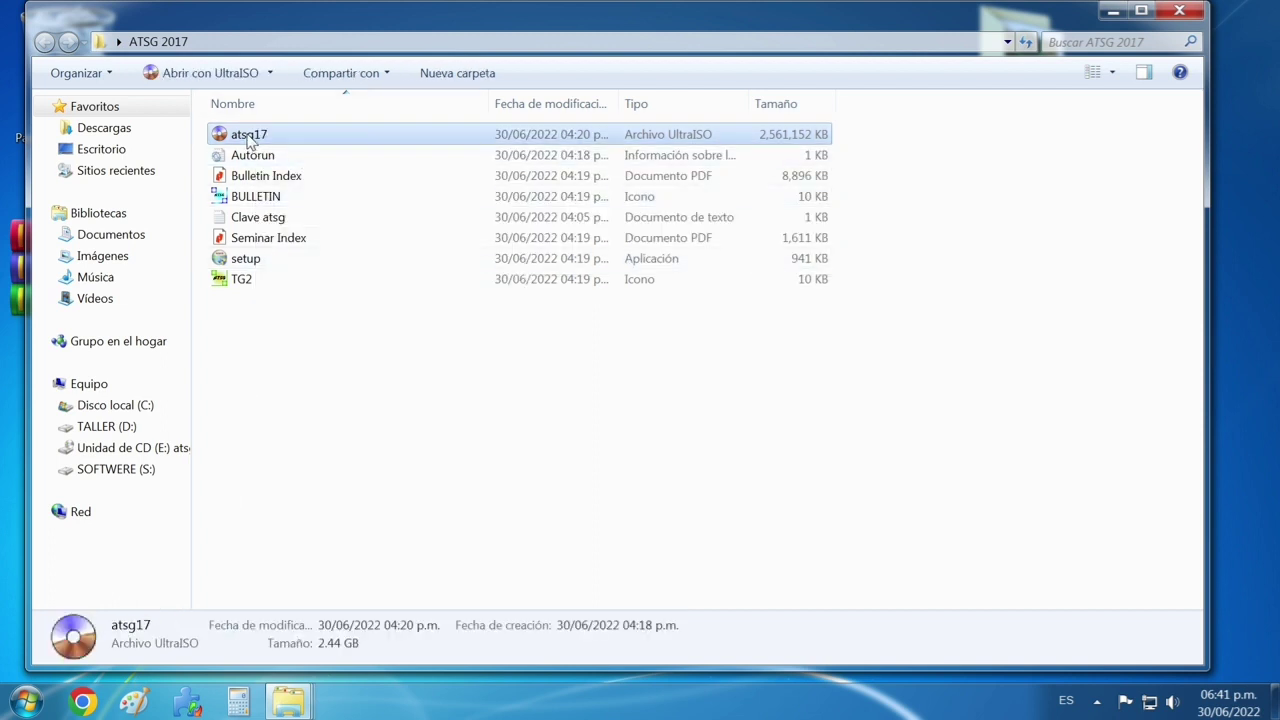
{"action": "right_click", "coordinate": [250, 142]}
{"action": "mouse_move", "coordinate": [330, 163]}
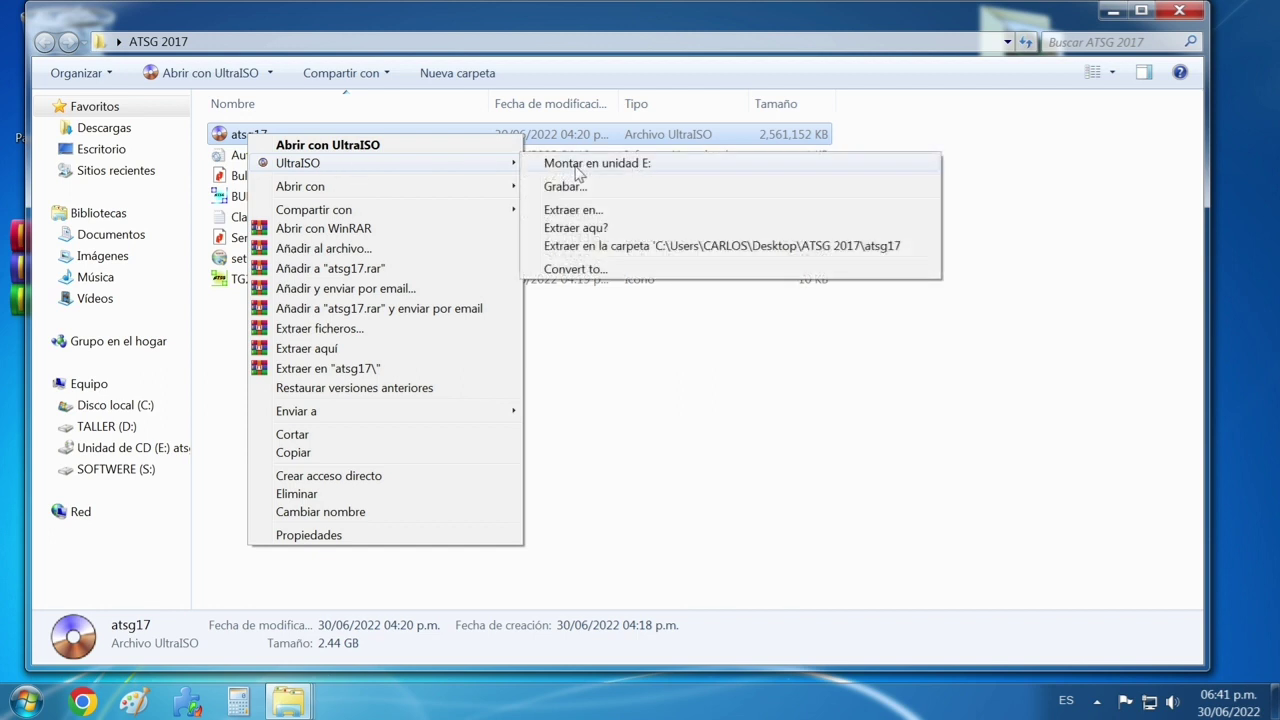
{"action": "left_click", "coordinate": [236, 467]}
{"action": "left_click", "coordinate": [229, 463]}
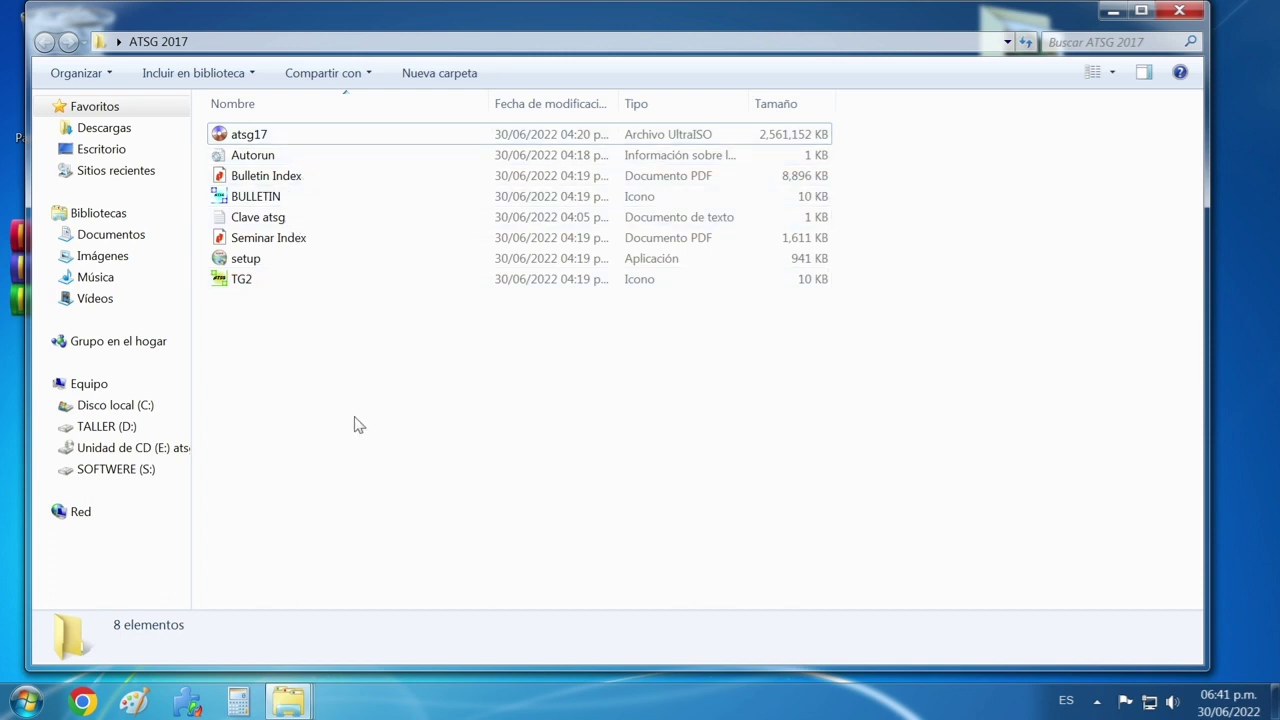
- Mount the atsg17 disc image in virtual drive E: with UltraISO
{"action": "left_click", "coordinate": [246, 141]}
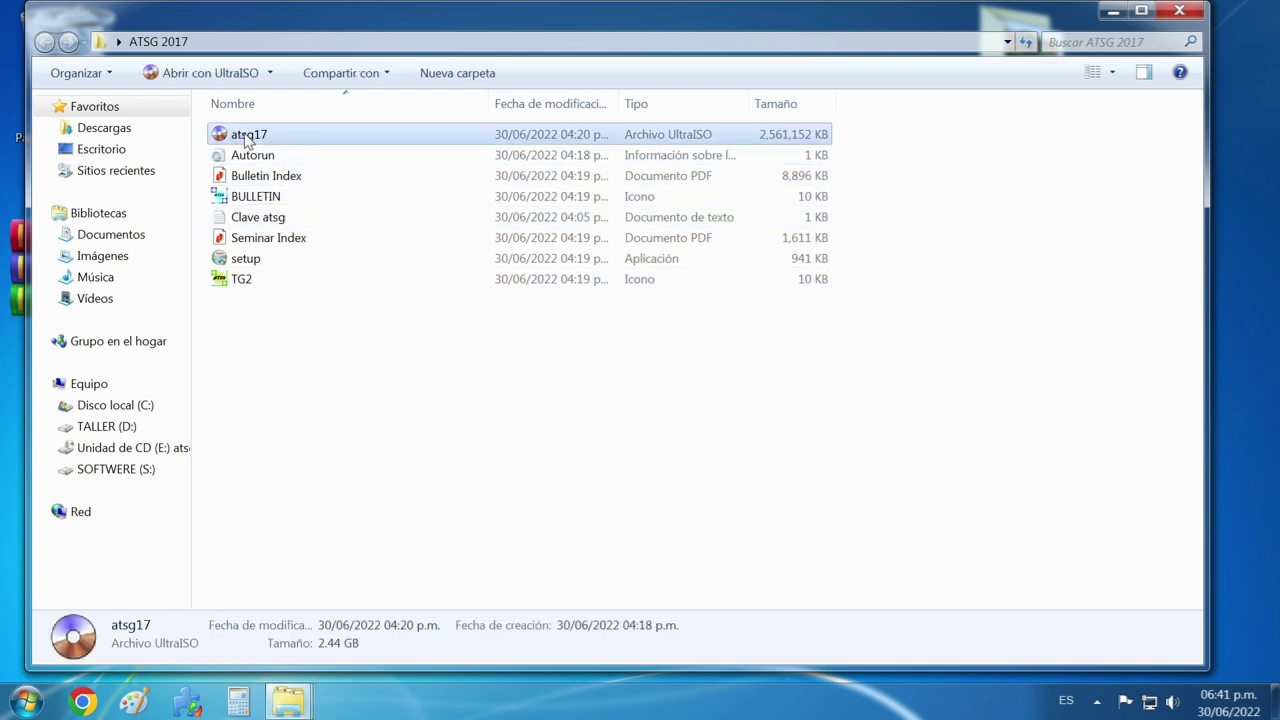
{"action": "right_click", "coordinate": [246, 136]}
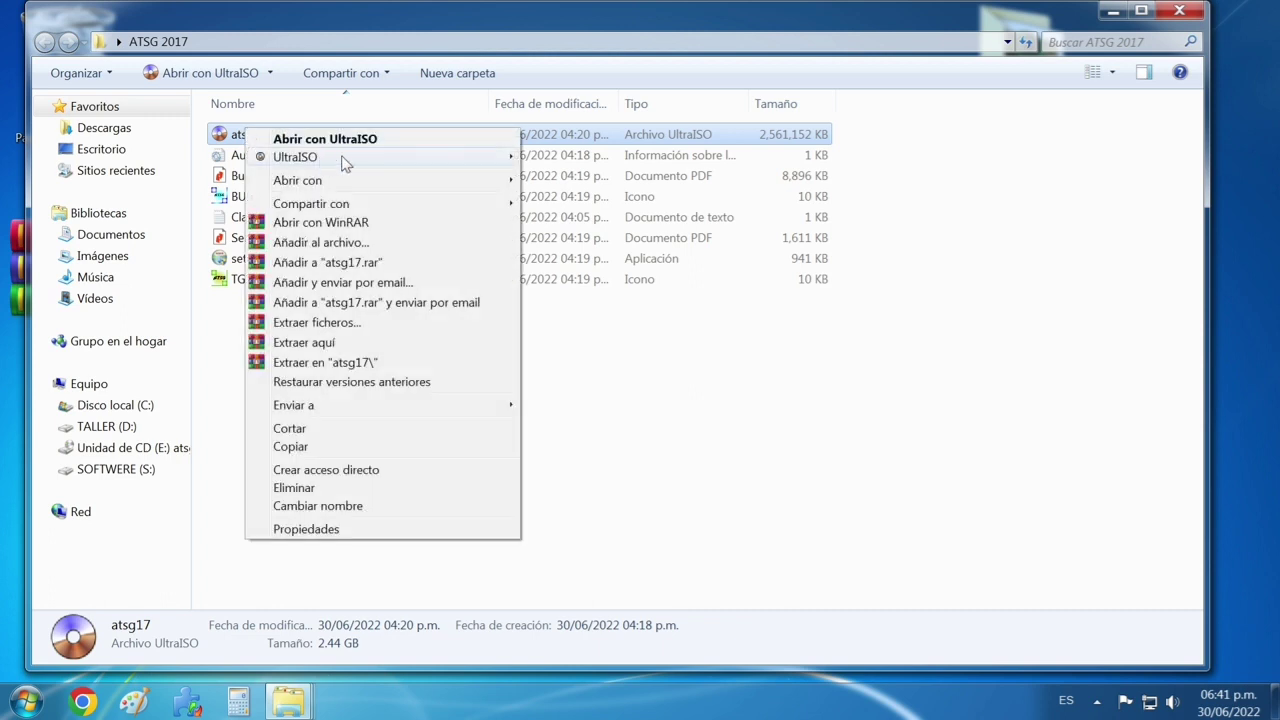
{"action": "mouse_move", "coordinate": [352, 160]}
{"action": "left_click", "coordinate": [551, 160]}
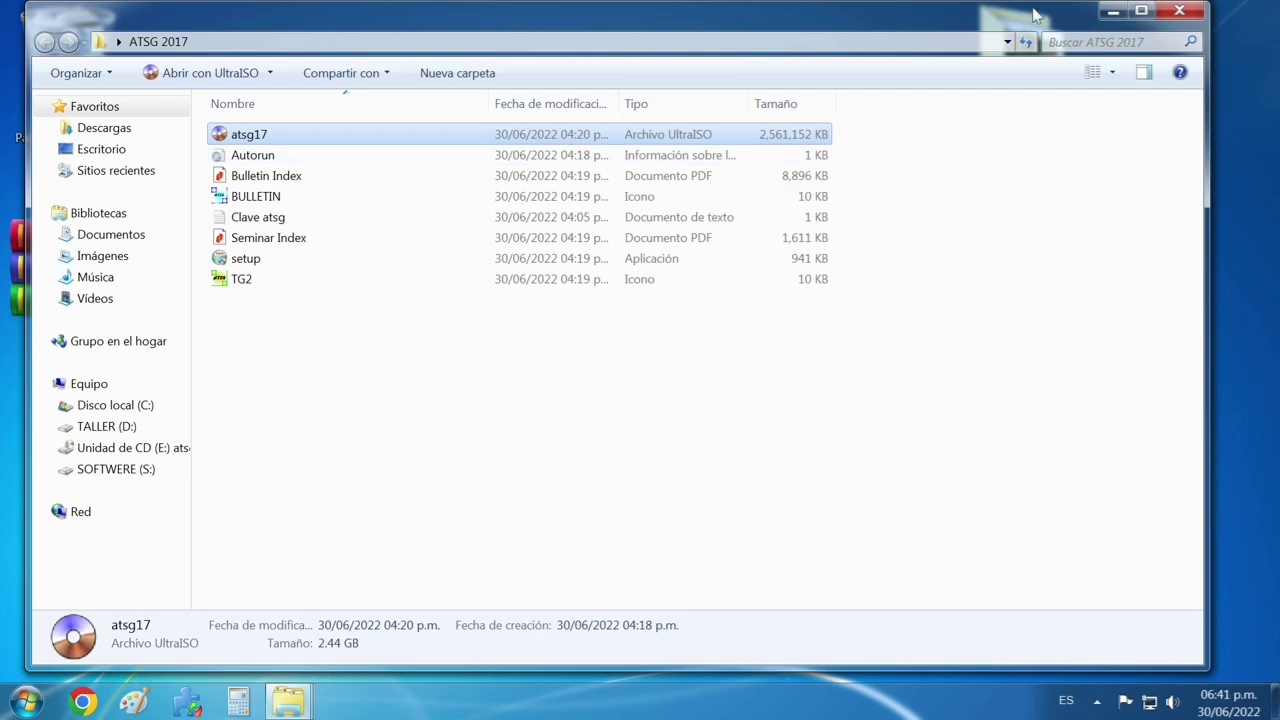
- Minimize the ATSG 2017 folder window and open the computer's drive overview to locate CD drive E:
{"action": "left_click", "coordinate": [1113, 12]}
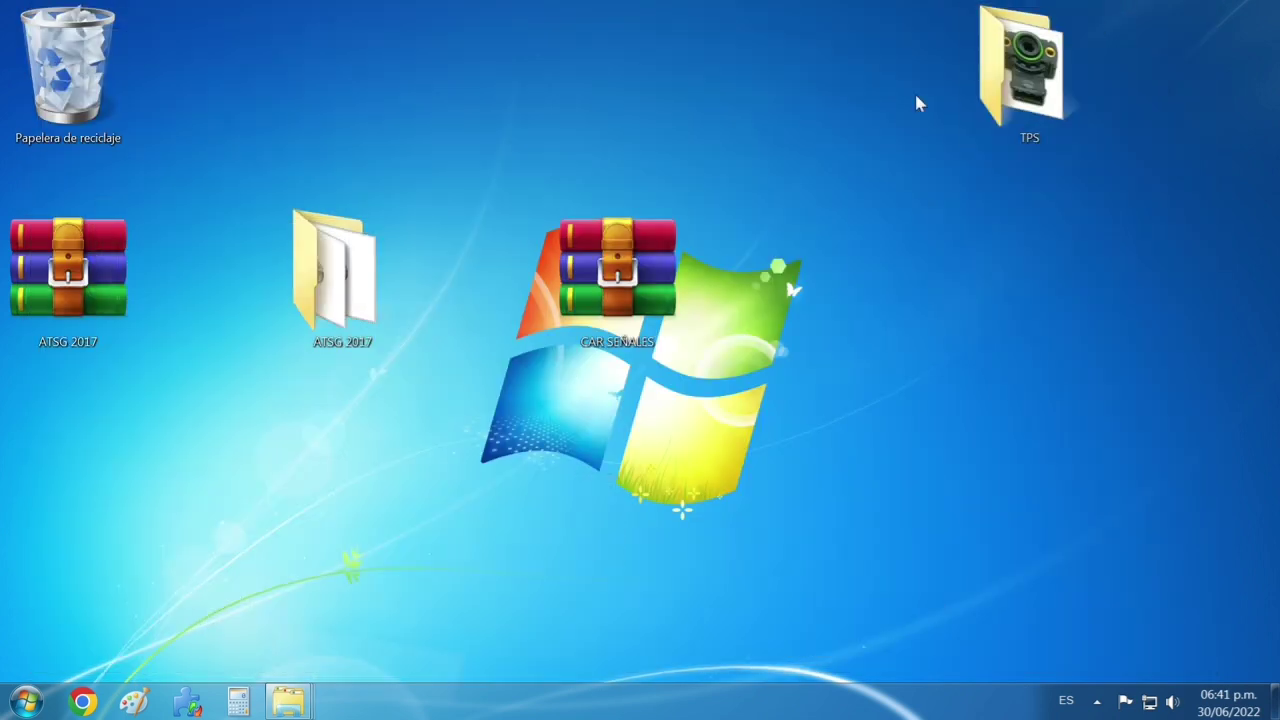
{"action": "left_click", "coordinate": [26, 702]}
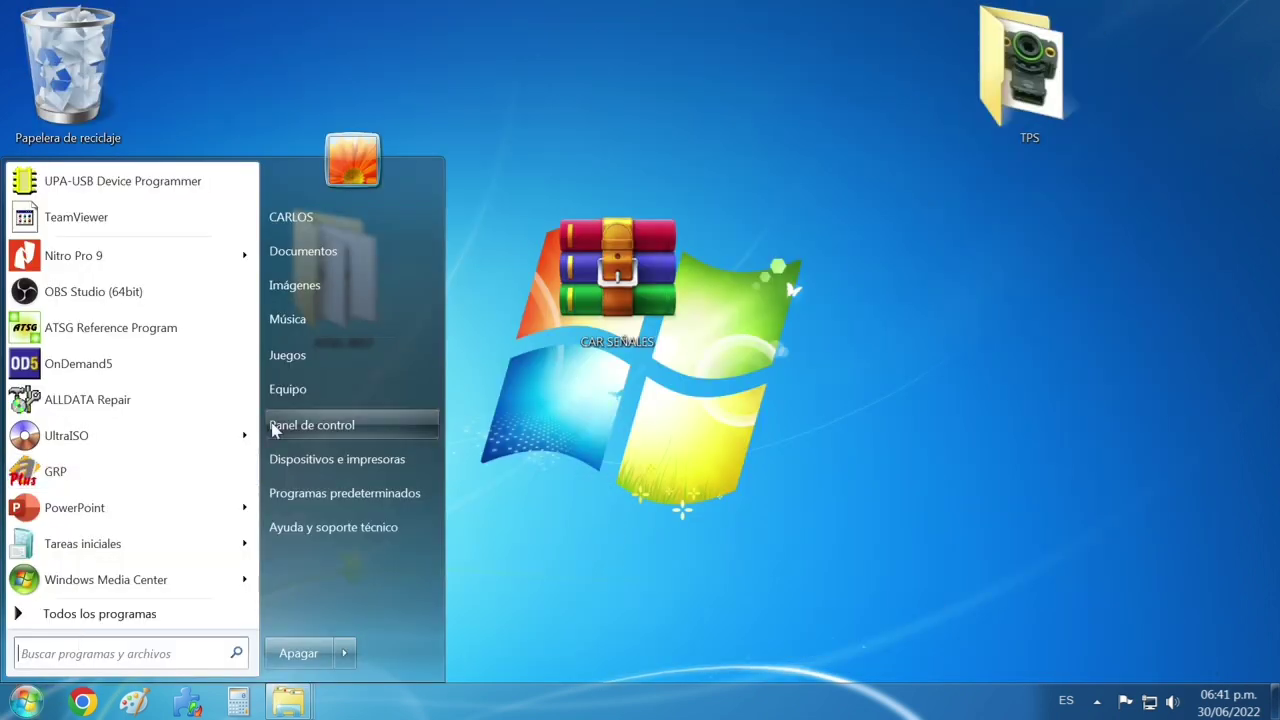
{"action": "left_click", "coordinate": [312, 391]}
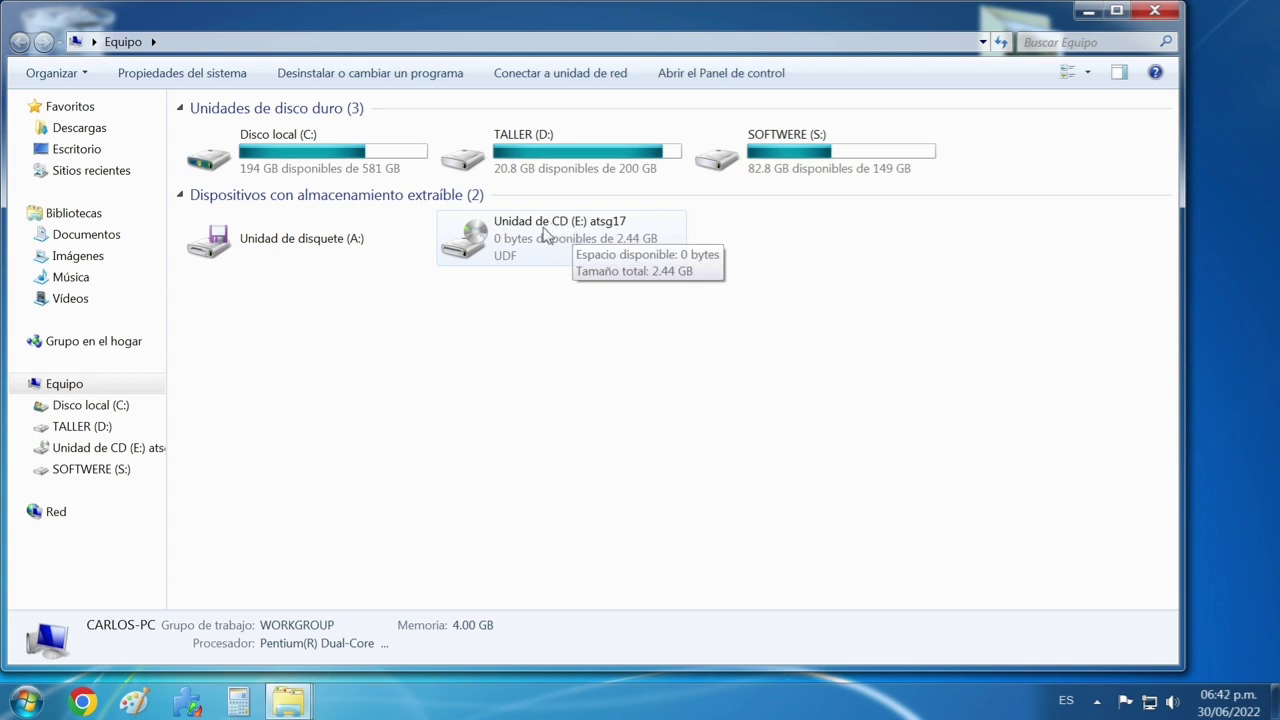
- Open the mounted CD drive E: to inspect its folders and minimize its window
{"action": "double_click", "coordinate": [546, 234]}
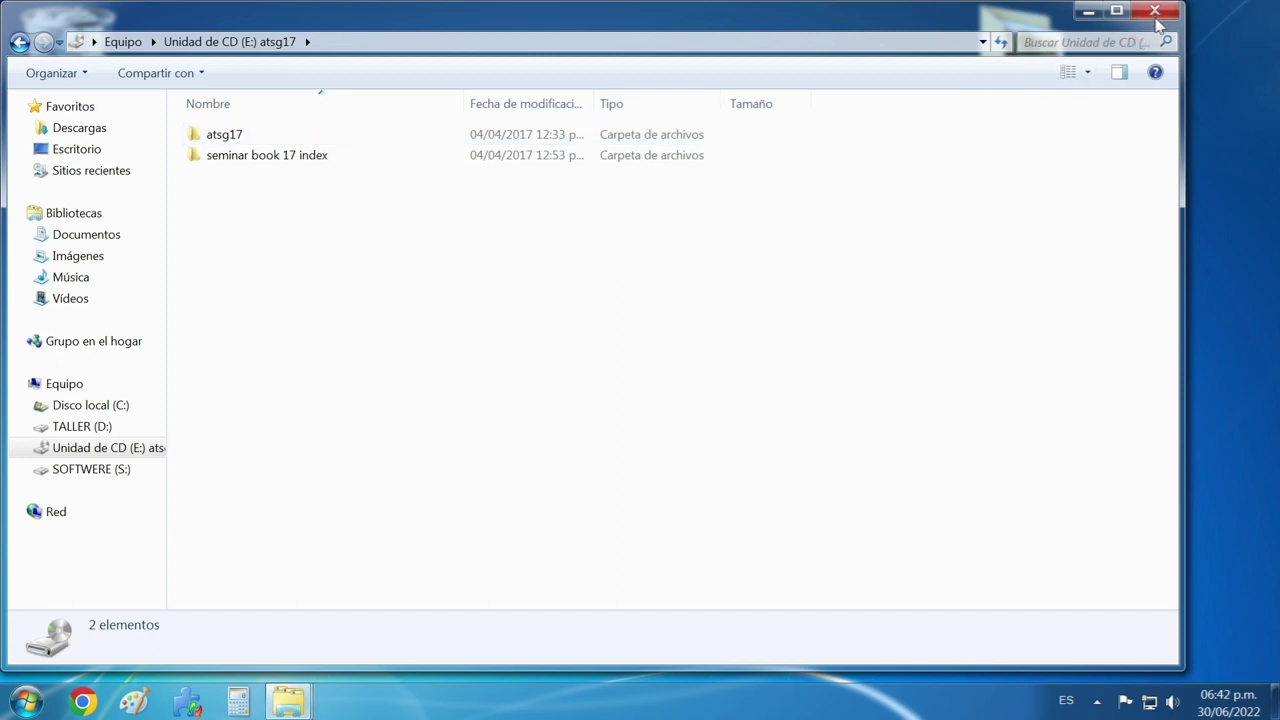
{"action": "left_click", "coordinate": [1088, 11]}
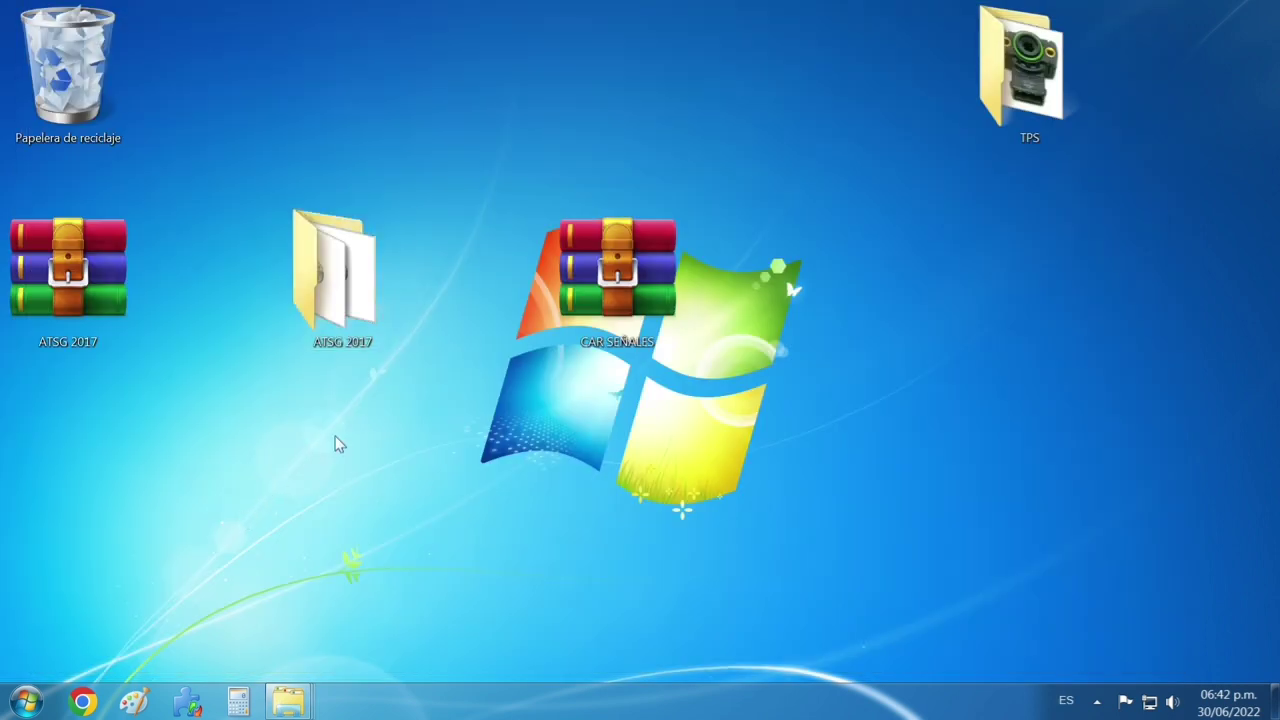
- Copy the serial number from the Clave atsg text file in the desktop ATSG 2017 folder, and close the folder and file
{"action": "double_click", "coordinate": [333, 280]}
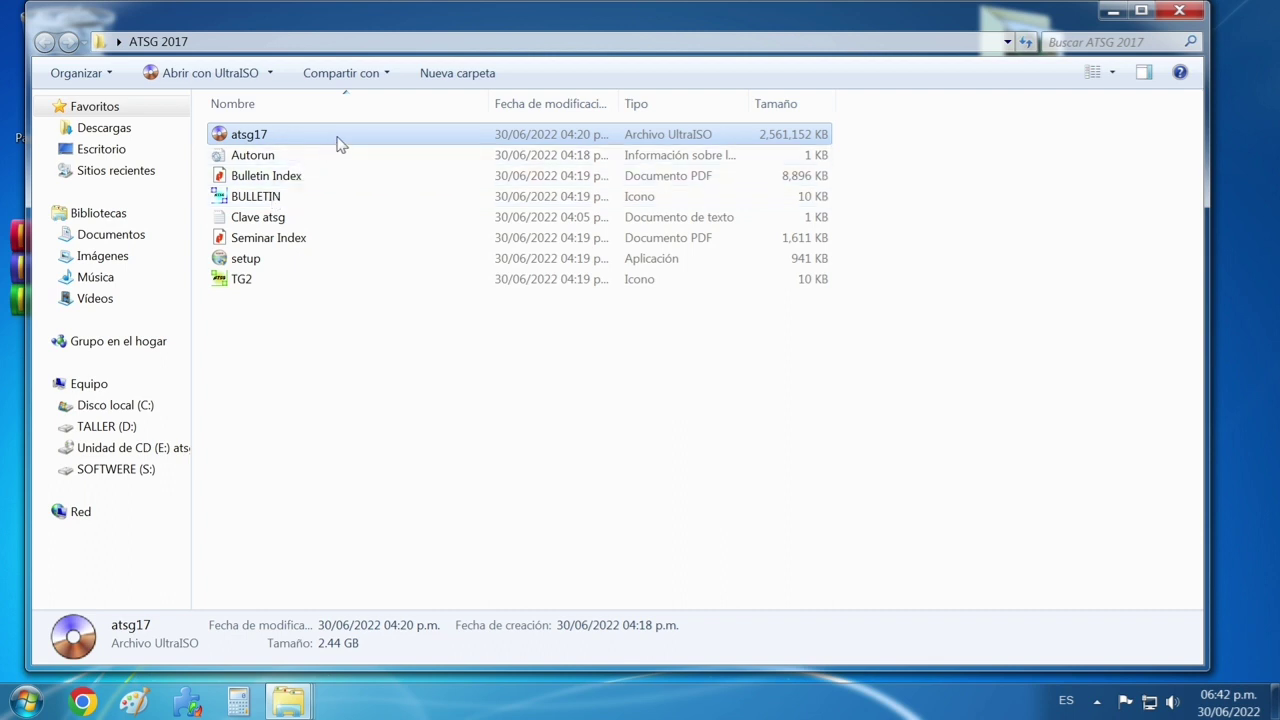
{"action": "double_click", "coordinate": [244, 220]}
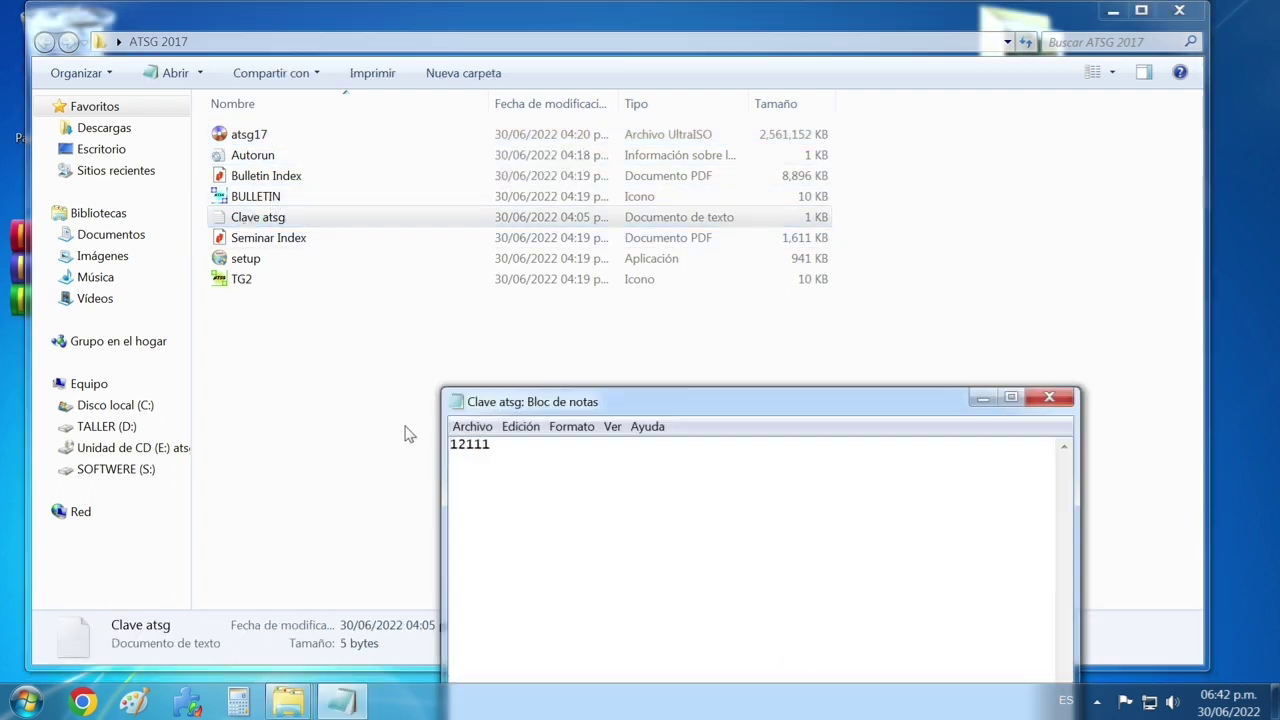
{"action": "left_click_drag", "start_coordinate": [502, 447], "coordinate": [427, 446]}
{"action": "right_click", "coordinate": [462, 446]}
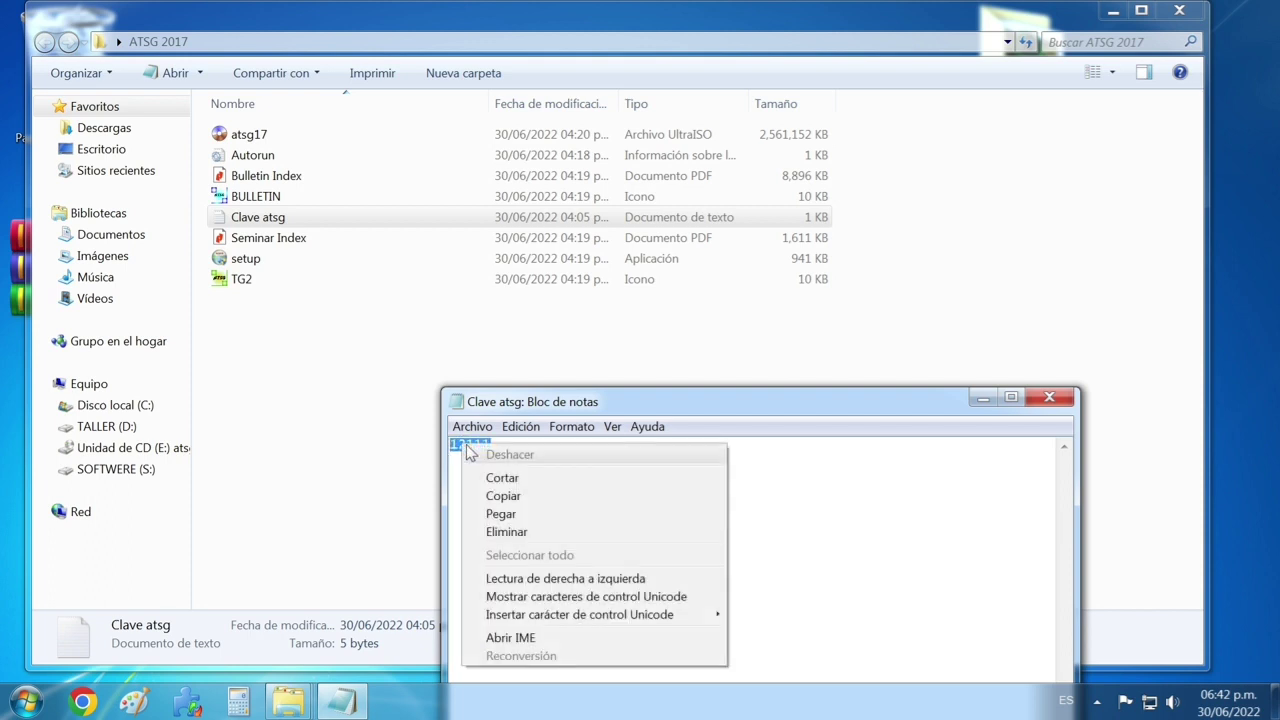
{"action": "left_click", "coordinate": [503, 496]}
{"action": "left_click", "coordinate": [355, 416]}
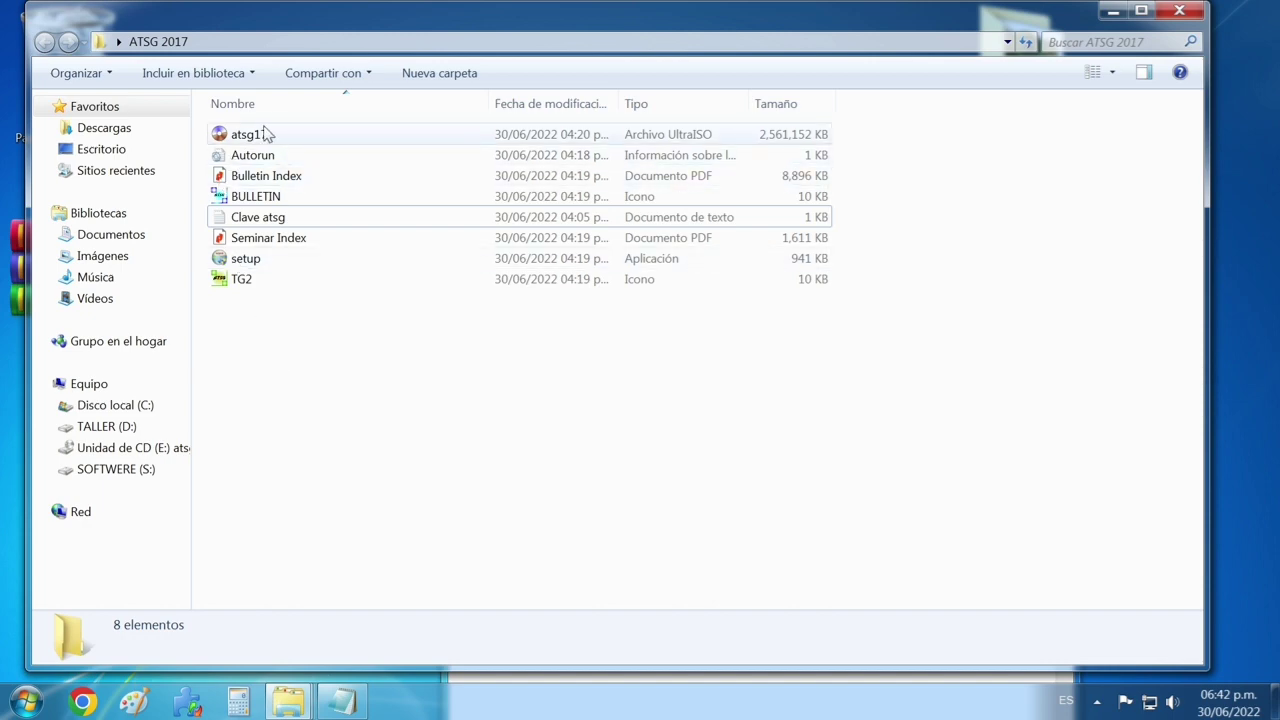
{"action": "left_click", "coordinate": [1172, 12]}
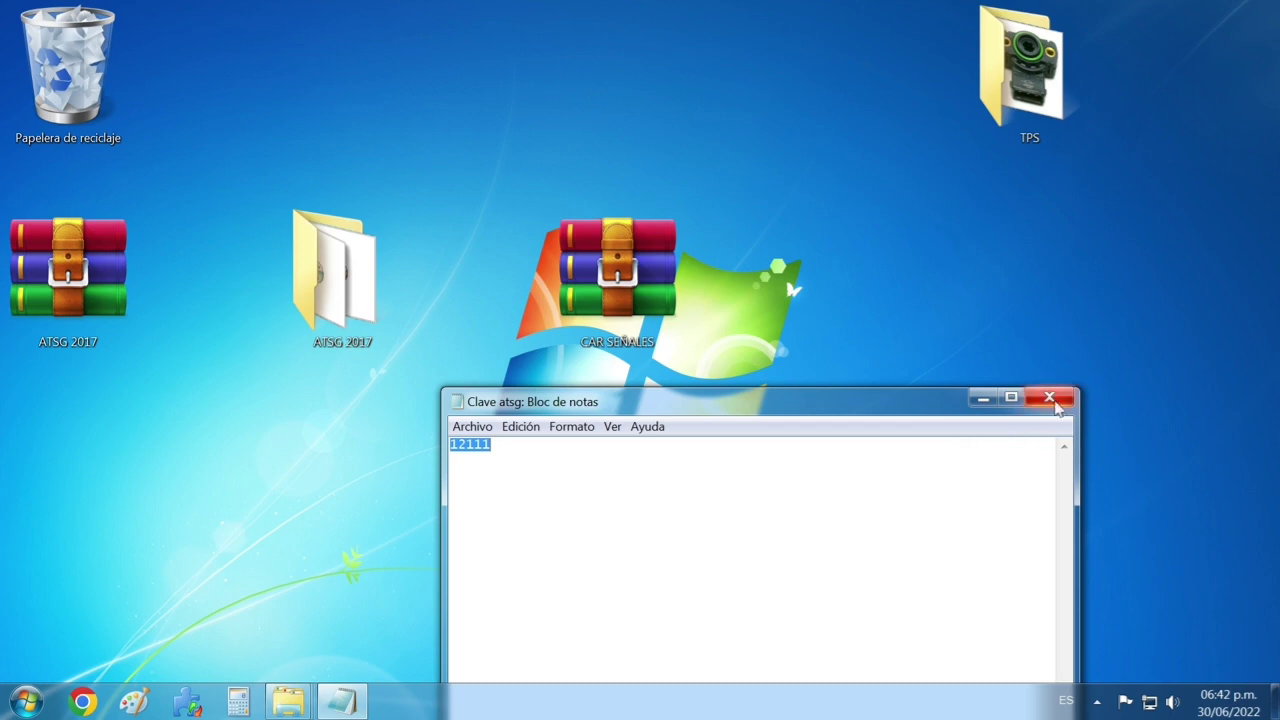
{"action": "left_click", "coordinate": [1049, 397]}
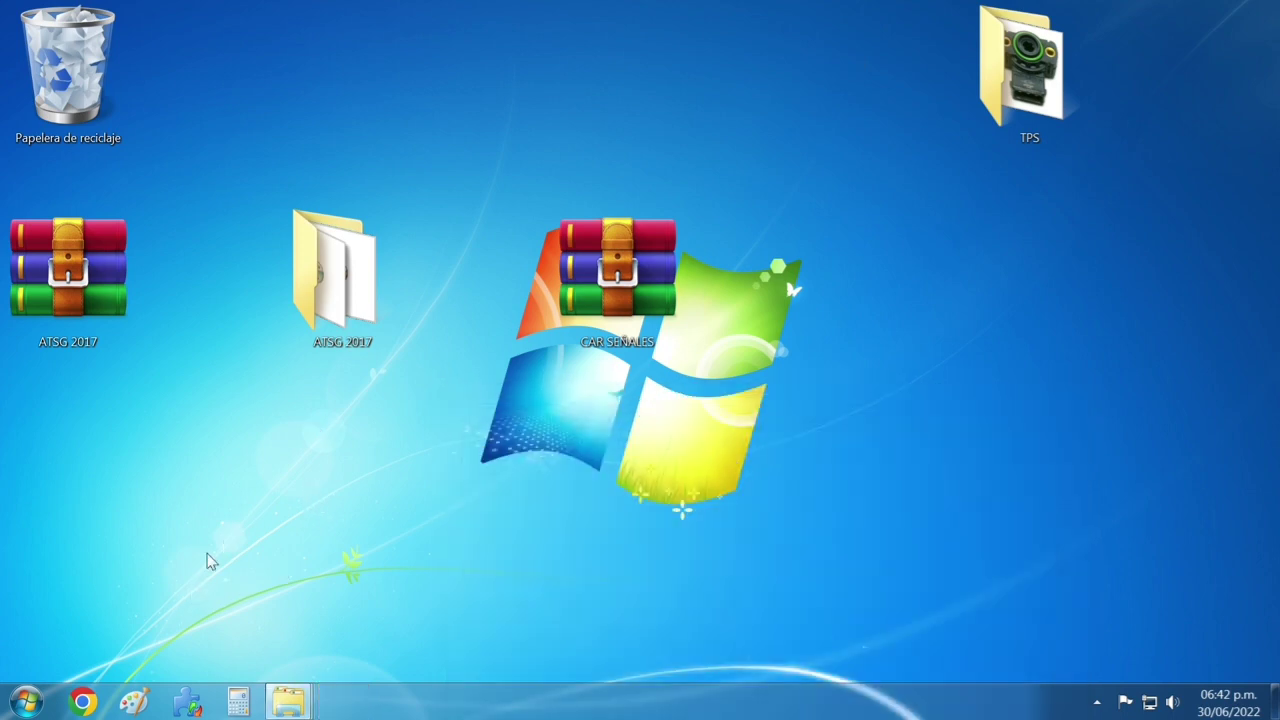
- Open the atsg17 folder on CD drive E: from the computer's drive overview and run its setup application
{"action": "left_click", "coordinate": [27, 701]}
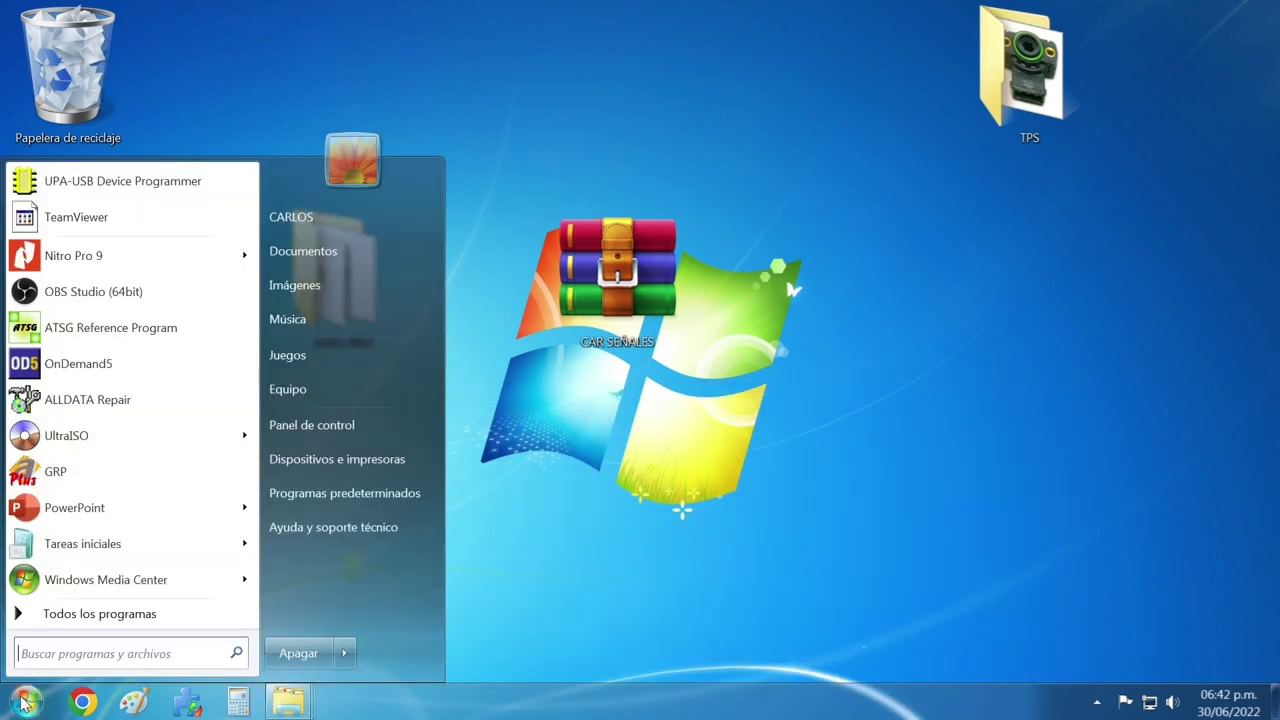
{"action": "left_click", "coordinate": [293, 392]}
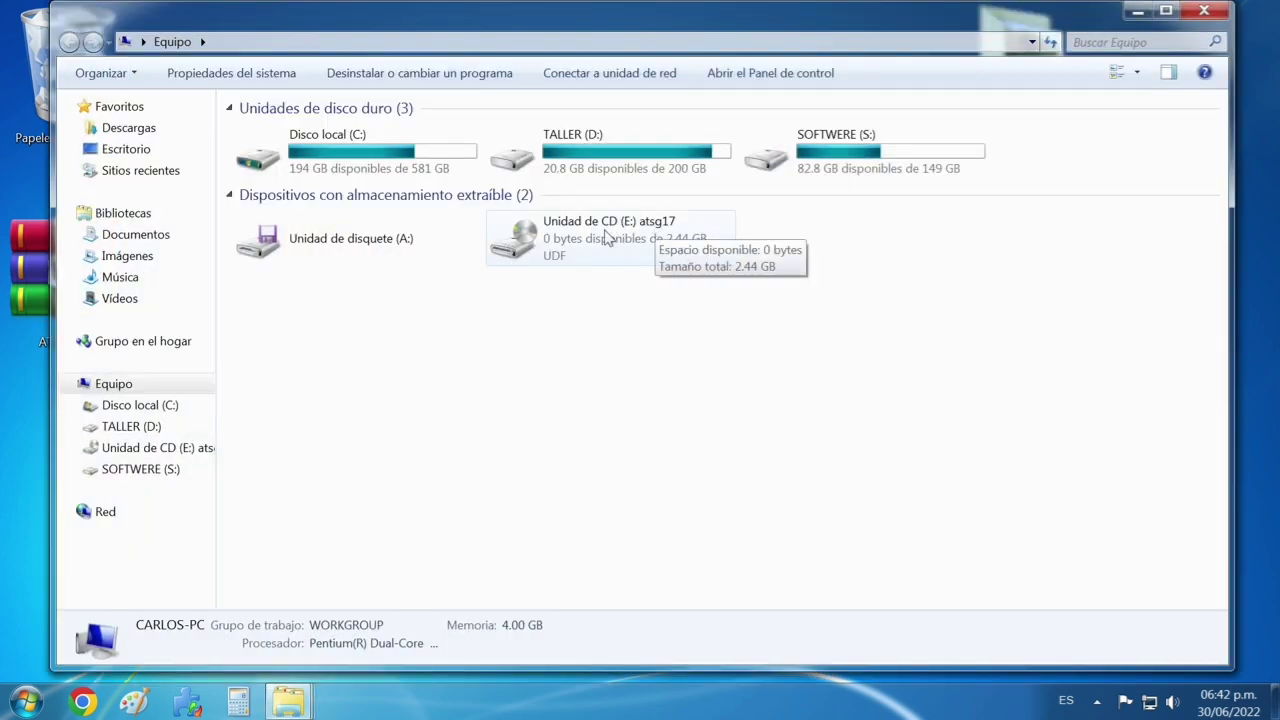
{"action": "double_click", "coordinate": [590, 238]}
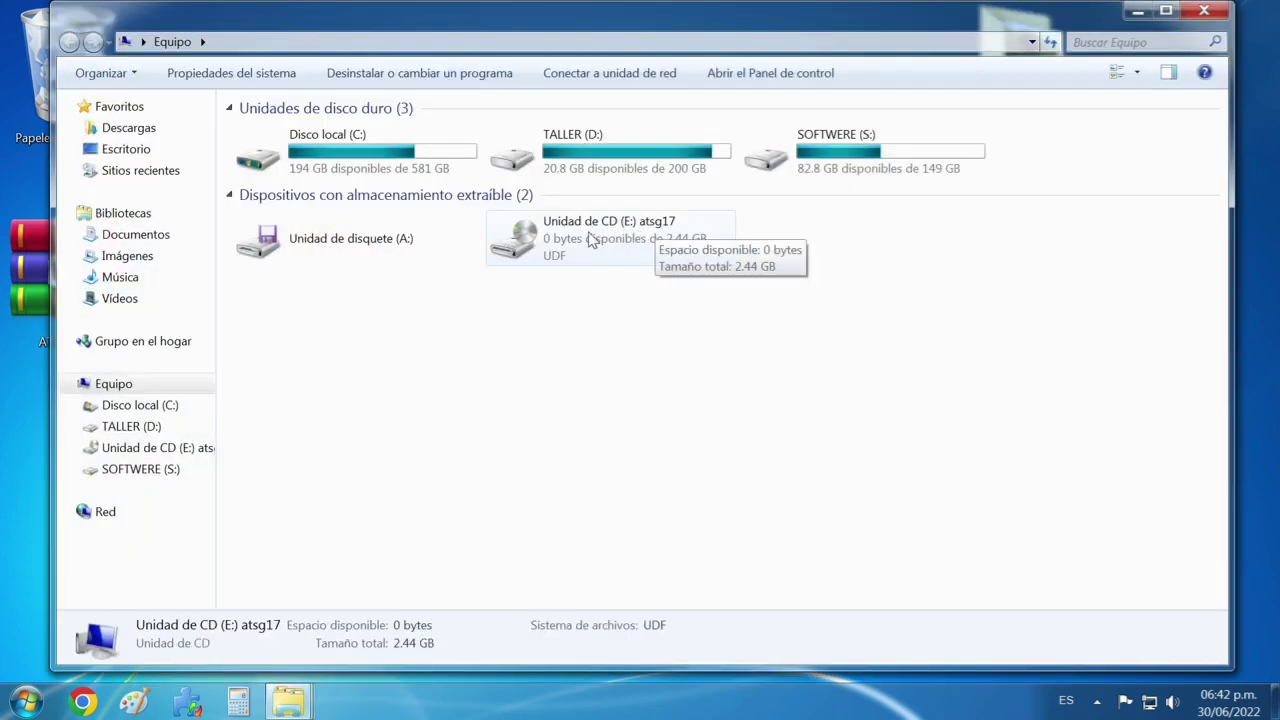
{"action": "double_click", "coordinate": [282, 136]}
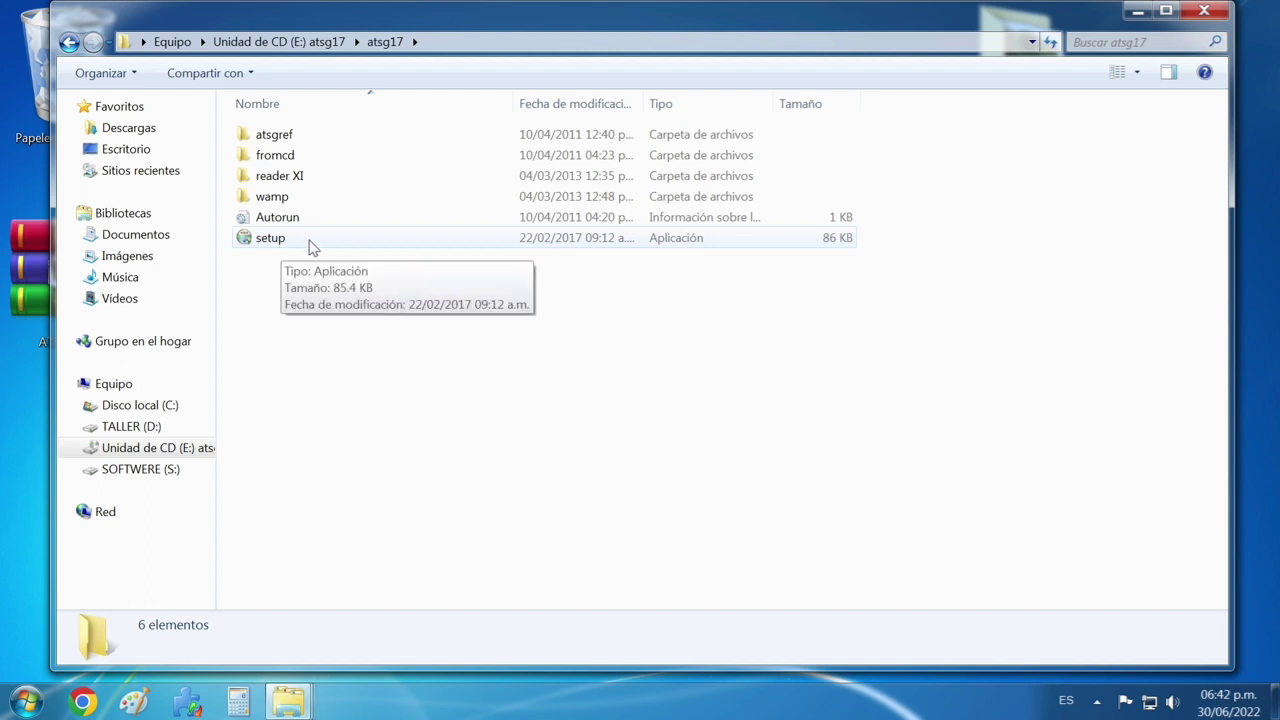
{"action": "double_click", "coordinate": [309, 242]}
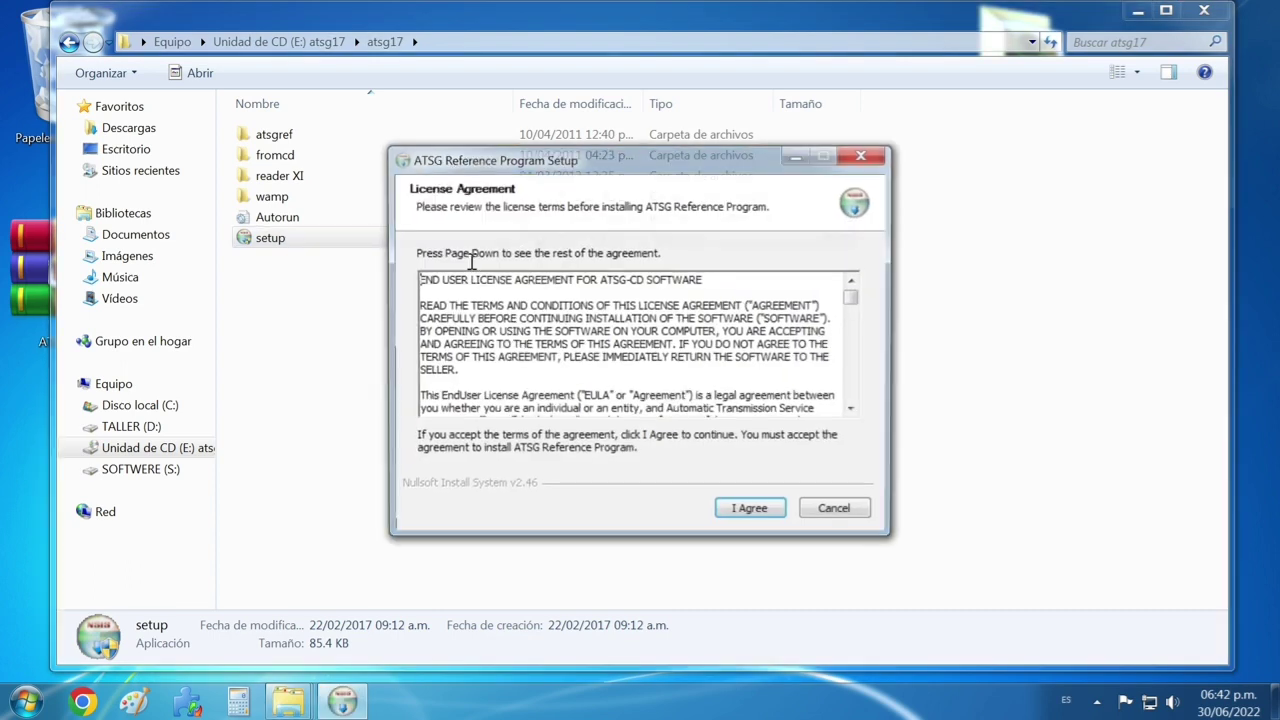
- Accept the license agreement, paste the copied serial number into the serial number field, and complete the ATSG Reference Program installation
{"action": "left_click", "coordinate": [753, 512]}
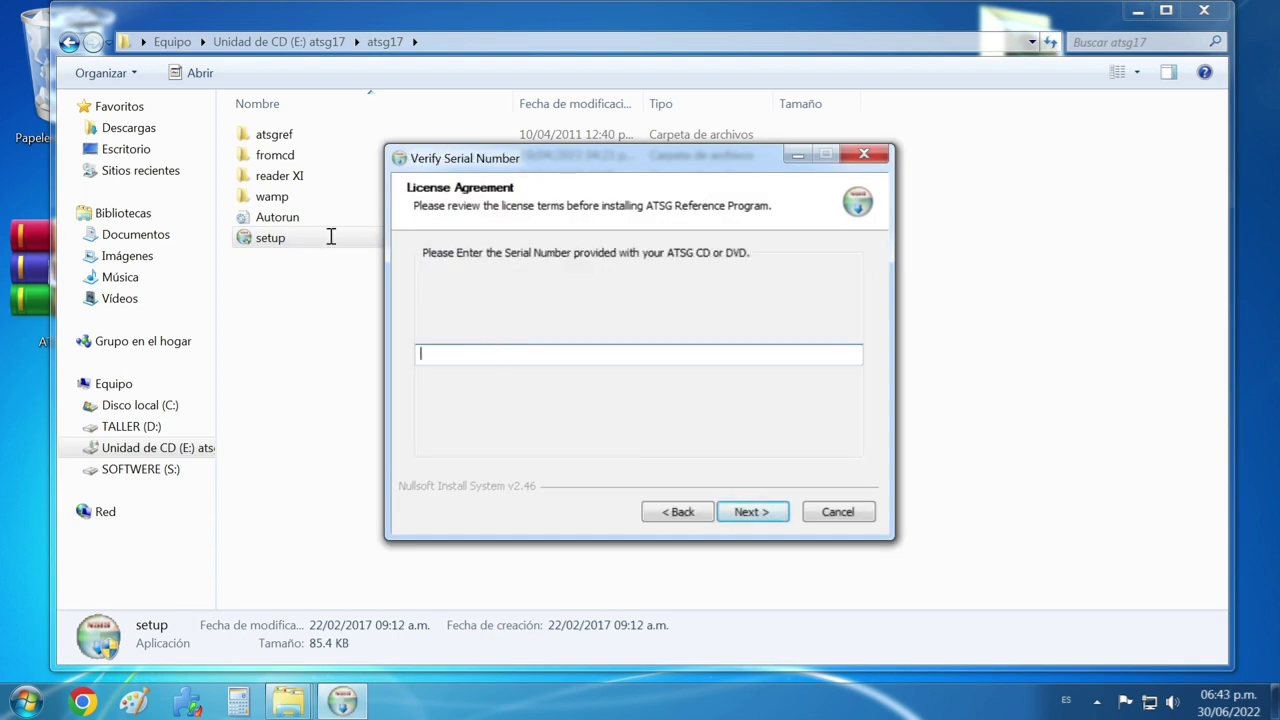
{"action": "right_click", "coordinate": [493, 353]}
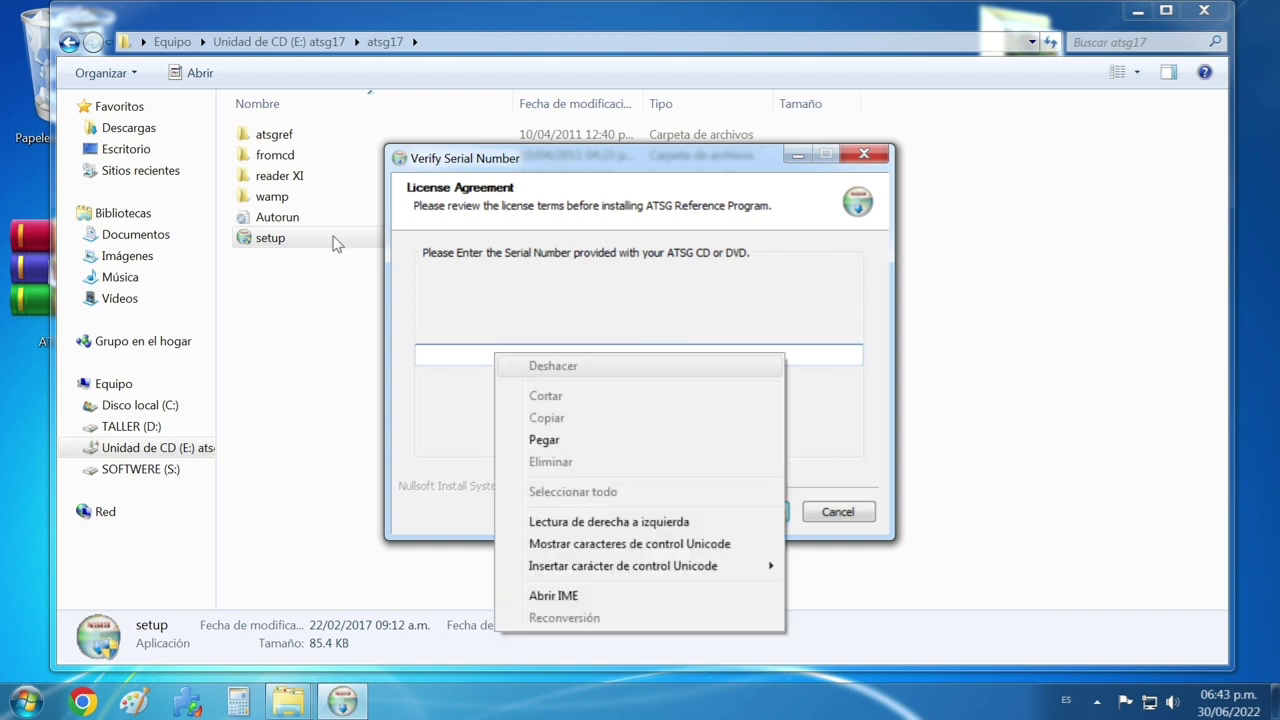
{"action": "left_click", "coordinate": [557, 440]}
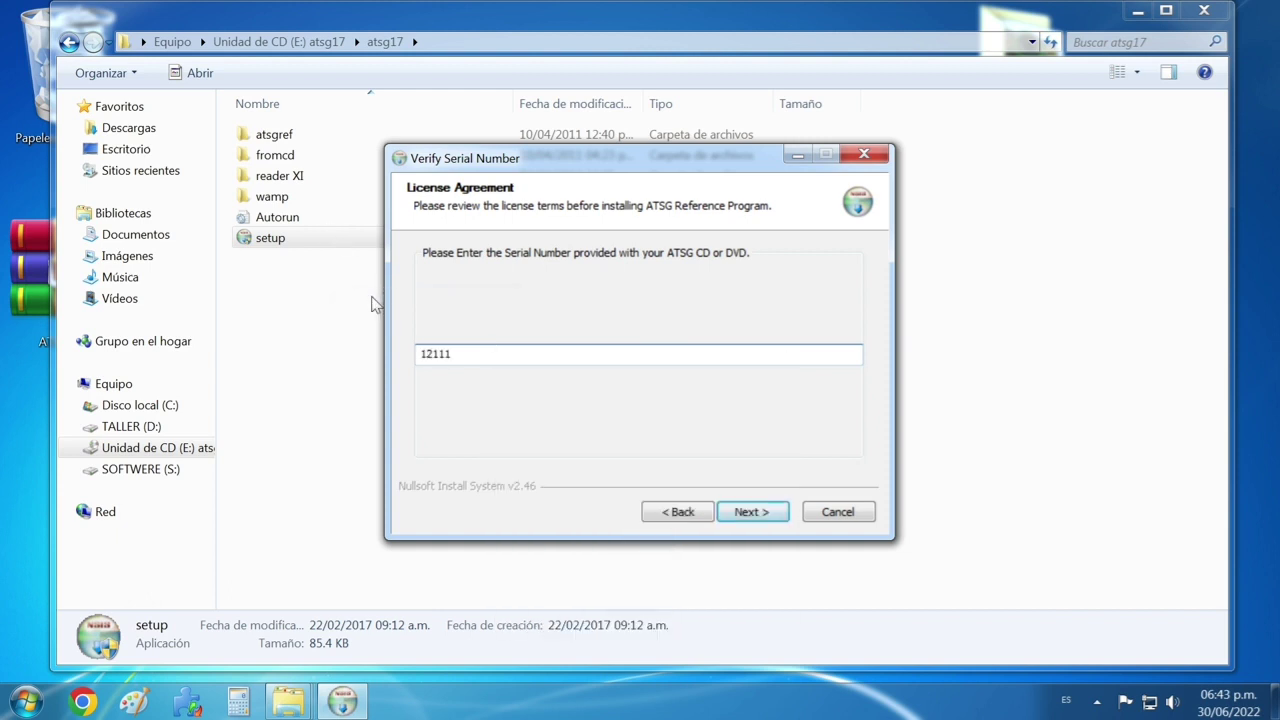
{"action": "left_click", "coordinate": [752, 513]}
{"action": "key", "text": "Return"}
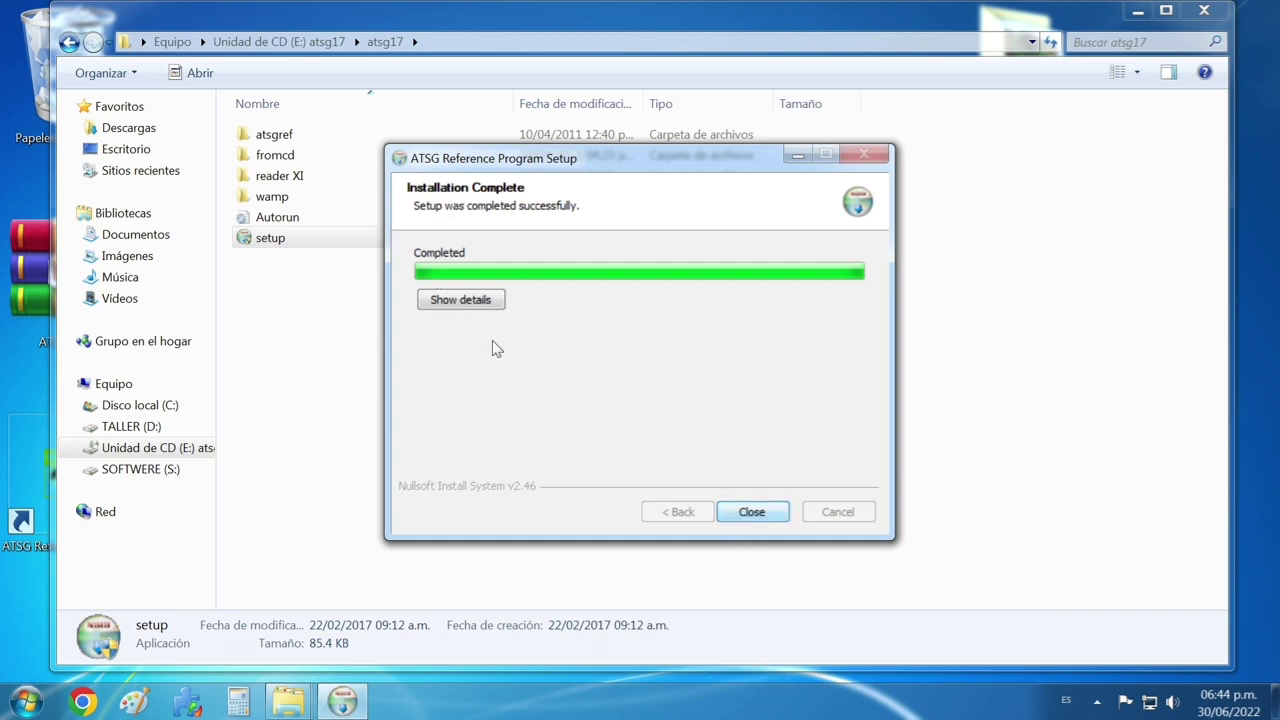
{"action": "left_click", "coordinate": [737, 513]}
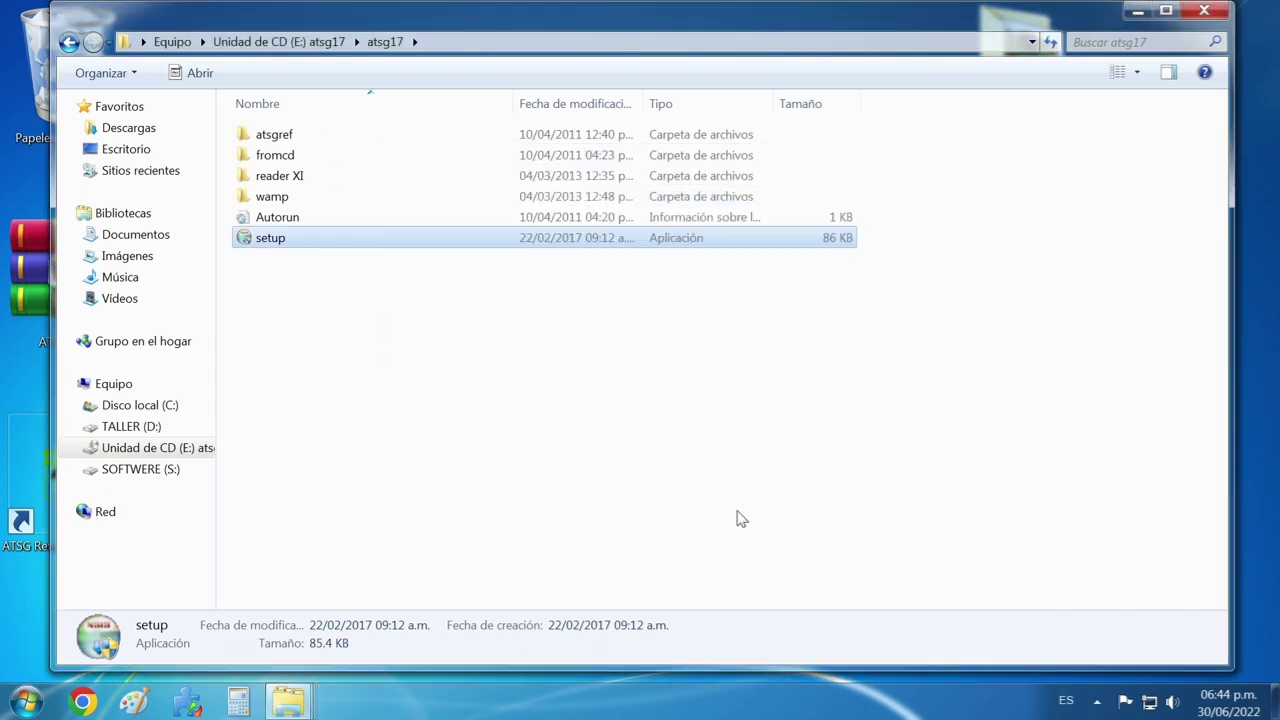
- Return to the computer's drive overview, eject the atsg17 disc image from CD drive E: and close the window
{"action": "left_click", "coordinate": [335, 300]}
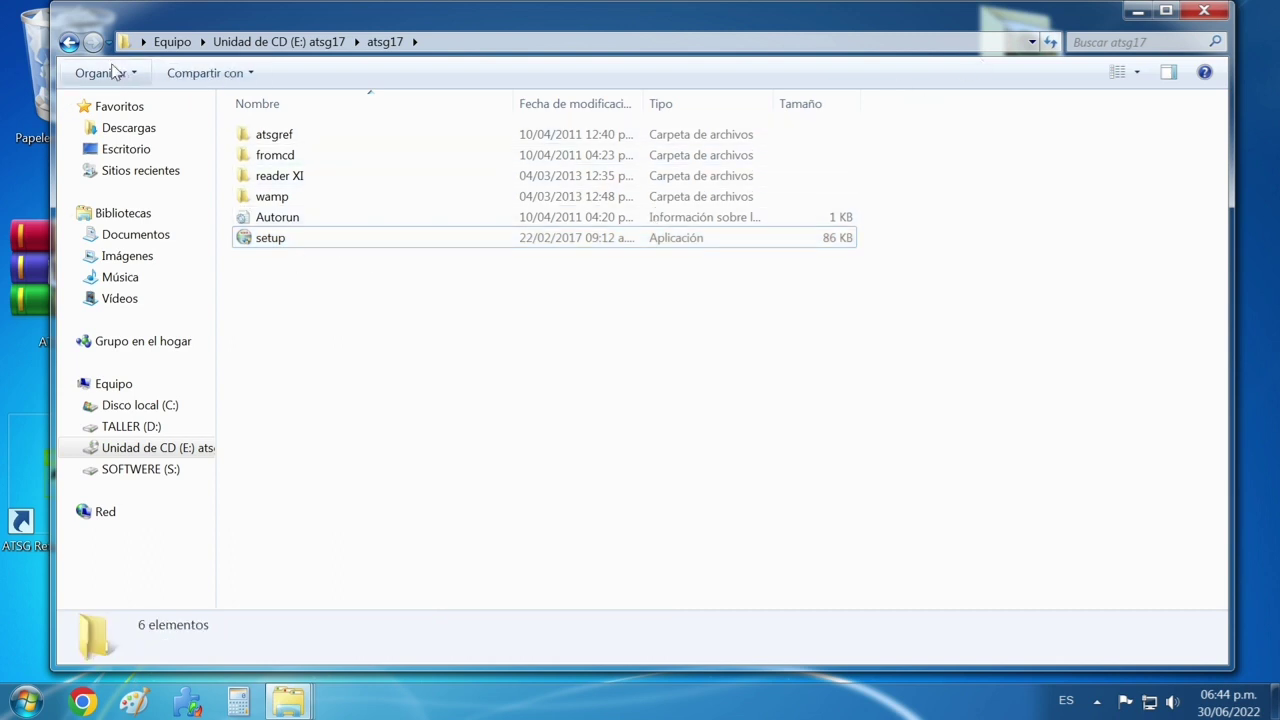
{"action": "left_click", "coordinate": [69, 43]}
{"action": "left_click", "coordinate": [69, 43]}
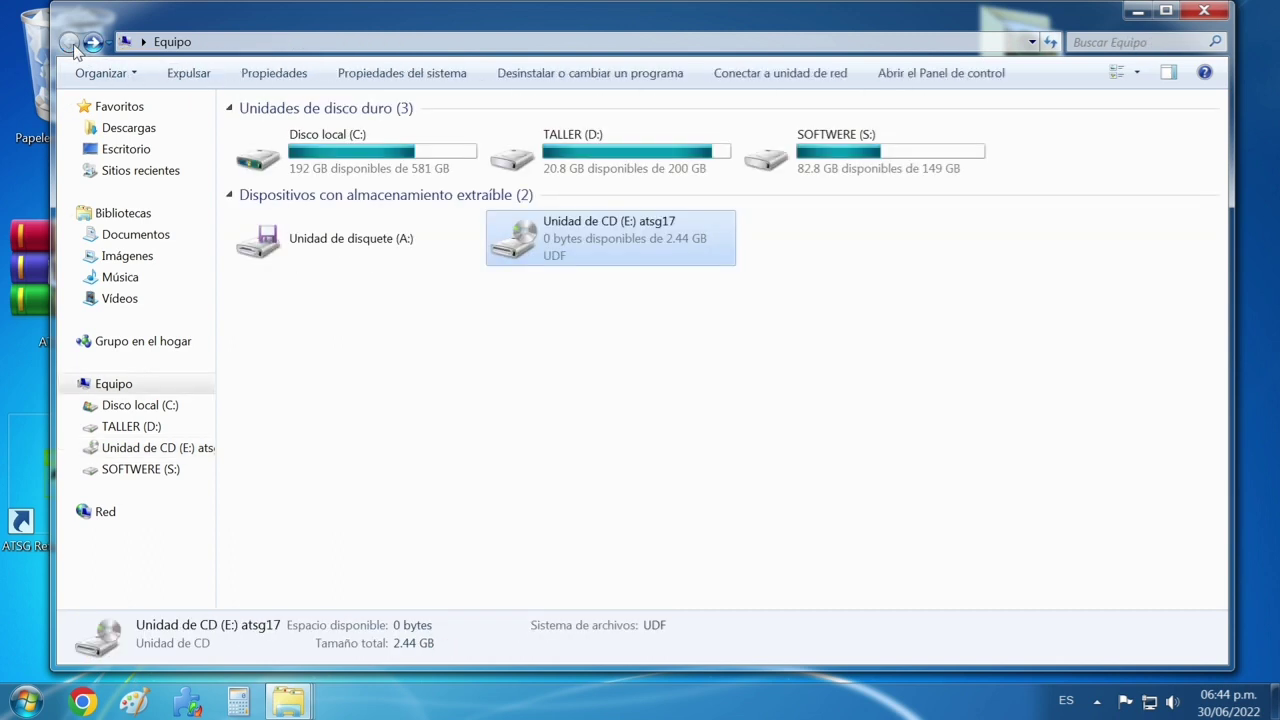
{"action": "right_click", "coordinate": [594, 237]}
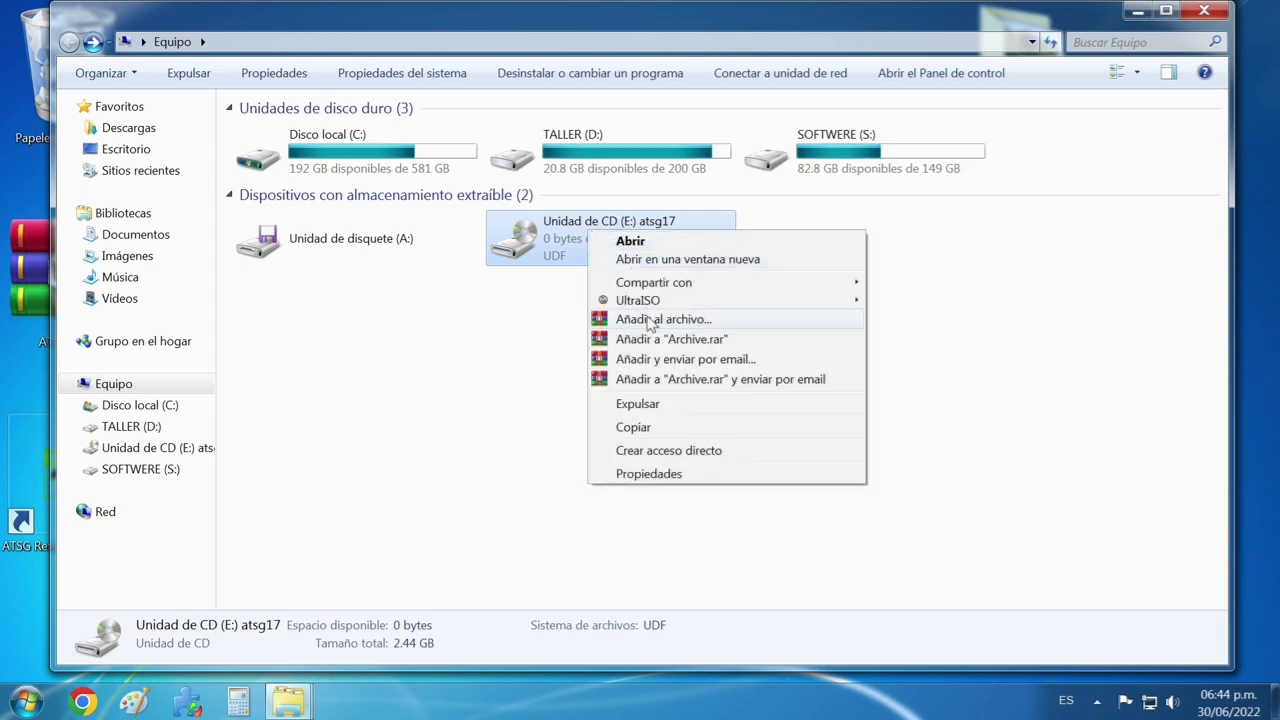
{"action": "left_click", "coordinate": [661, 405]}
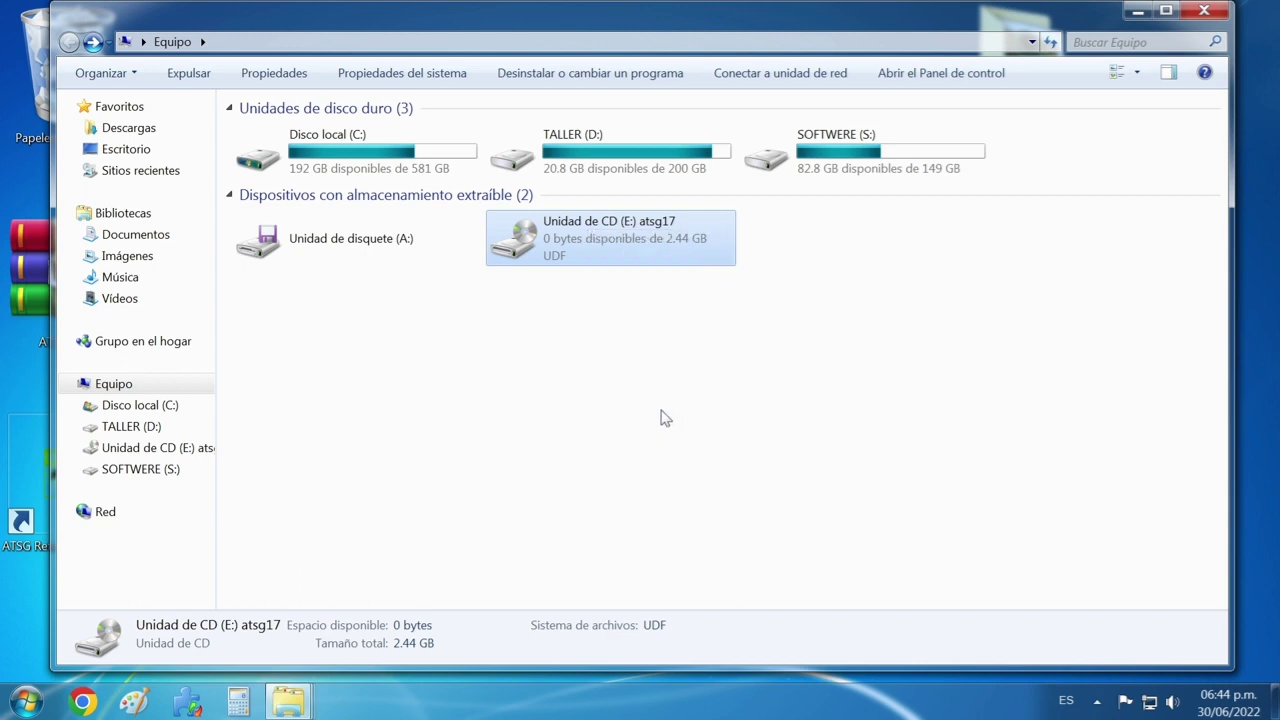
{"action": "left_click", "coordinate": [1203, 12]}
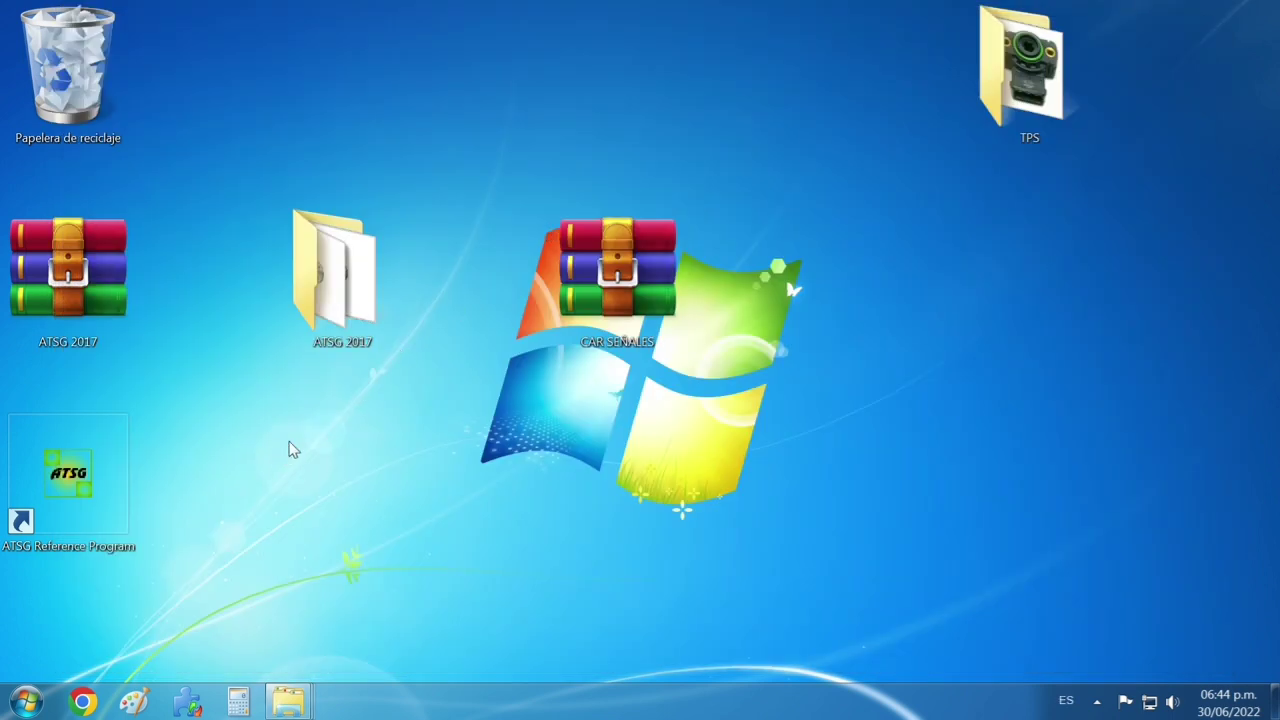
- Reopen the computer's drive overview to check the state of CD drive E:, and close it
{"action": "left_click", "coordinate": [25, 700]}
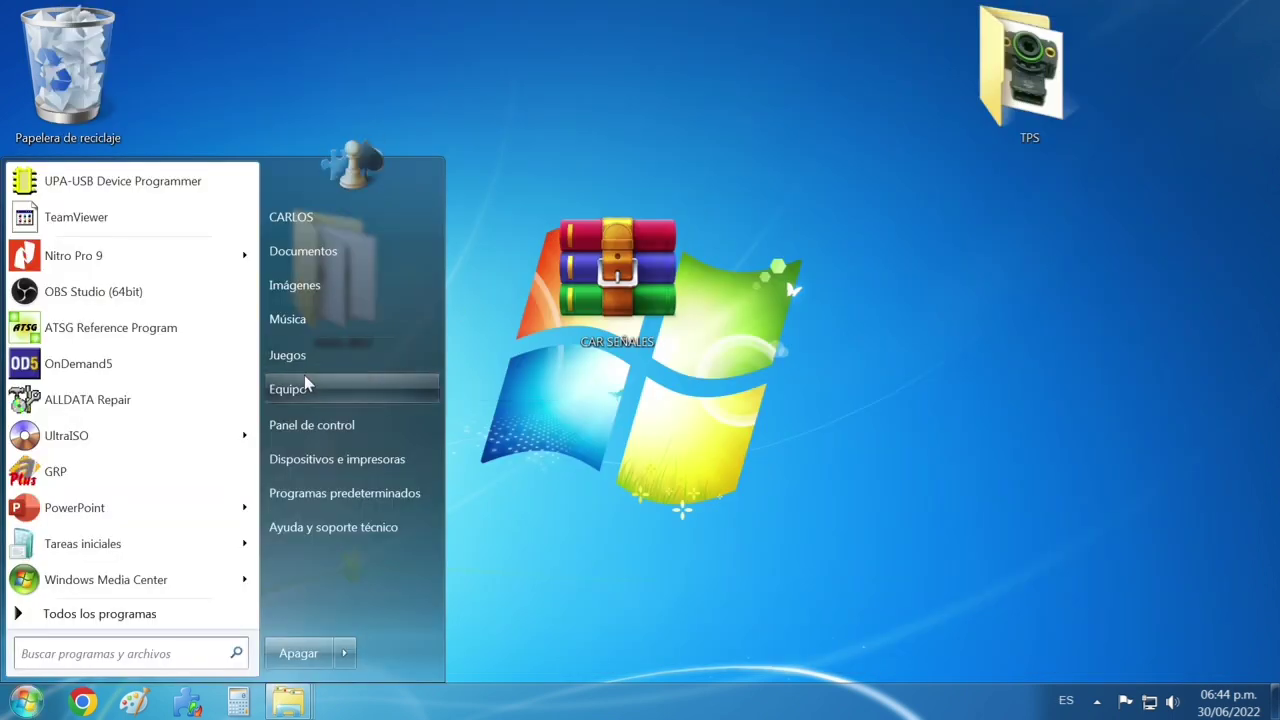
{"action": "left_click", "coordinate": [305, 388]}
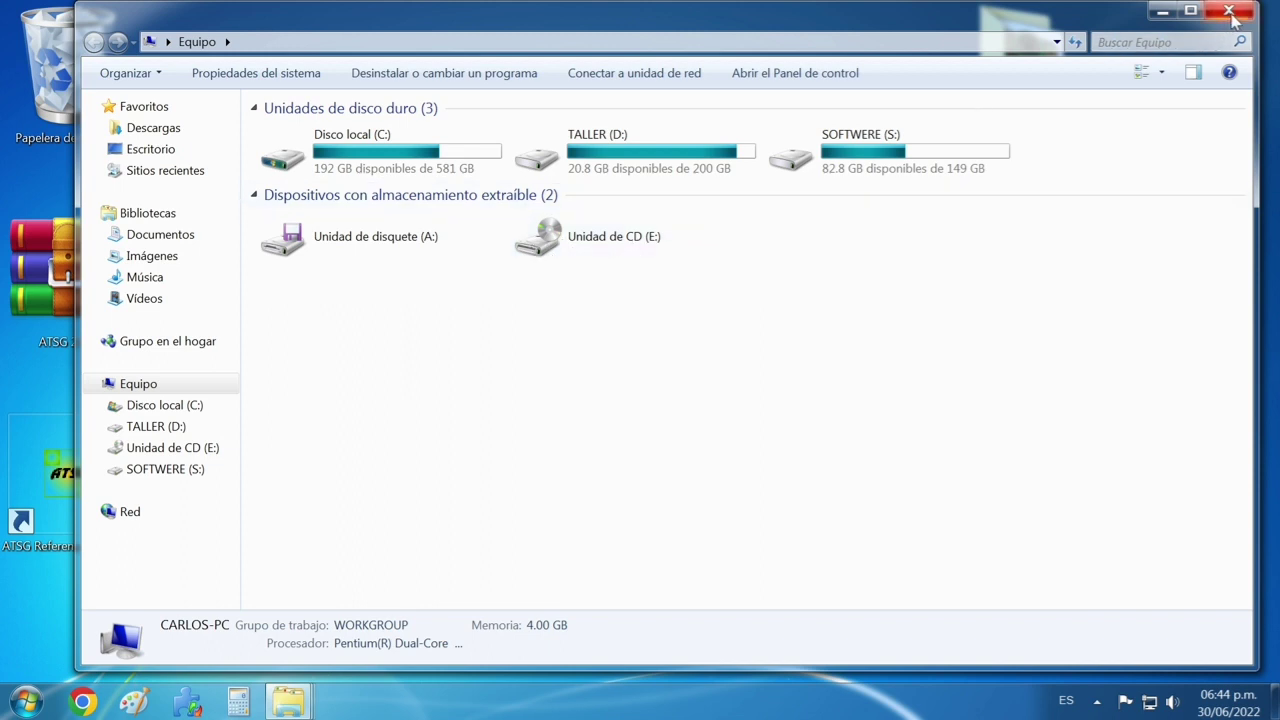
{"action": "left_click", "coordinate": [1229, 12]}
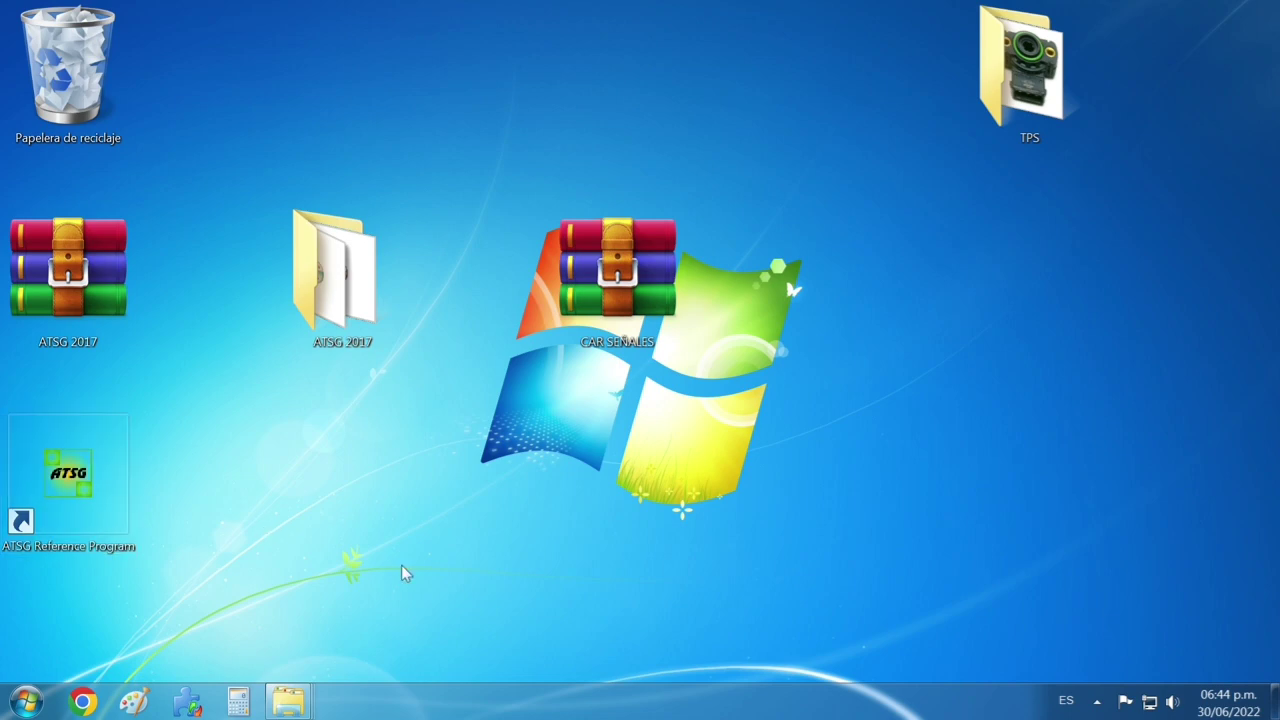
- Launch the ATSG Reference Program from the desktop and open the GM 125C BOOK from the domestic GM book list
{"action": "double_click", "coordinate": [86, 467]}
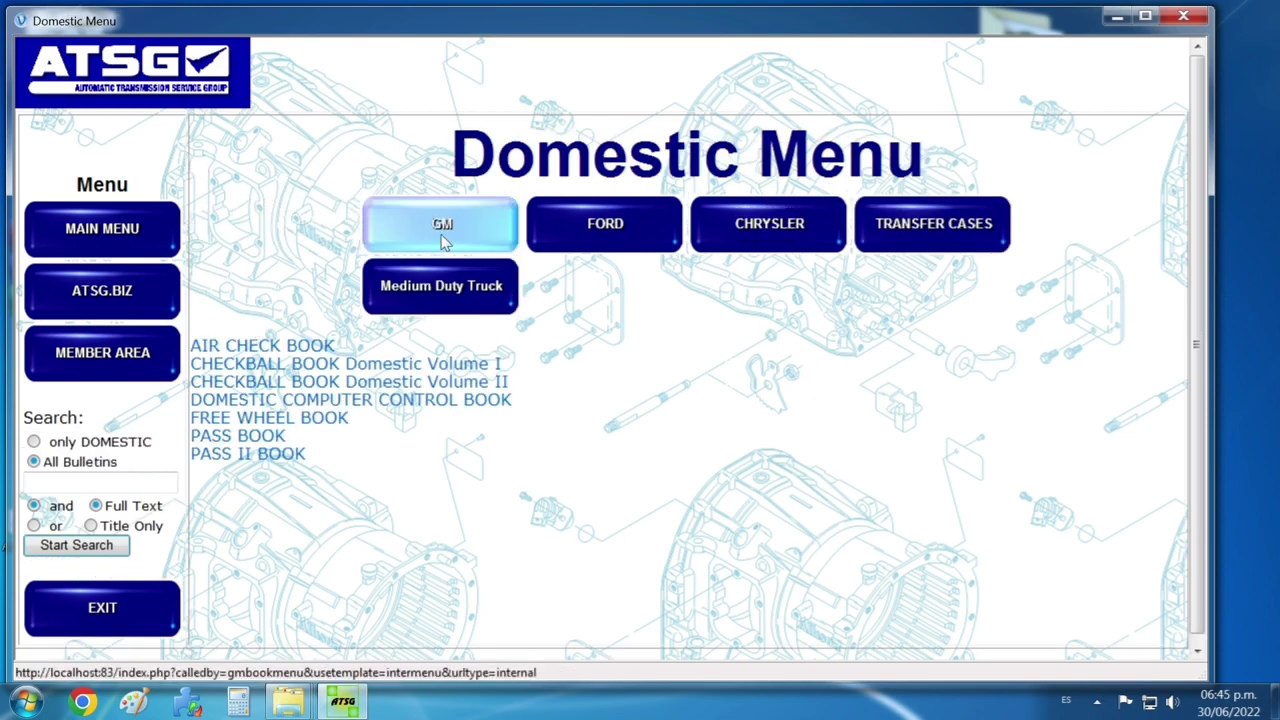
{"action": "left_click", "coordinate": [443, 236]}
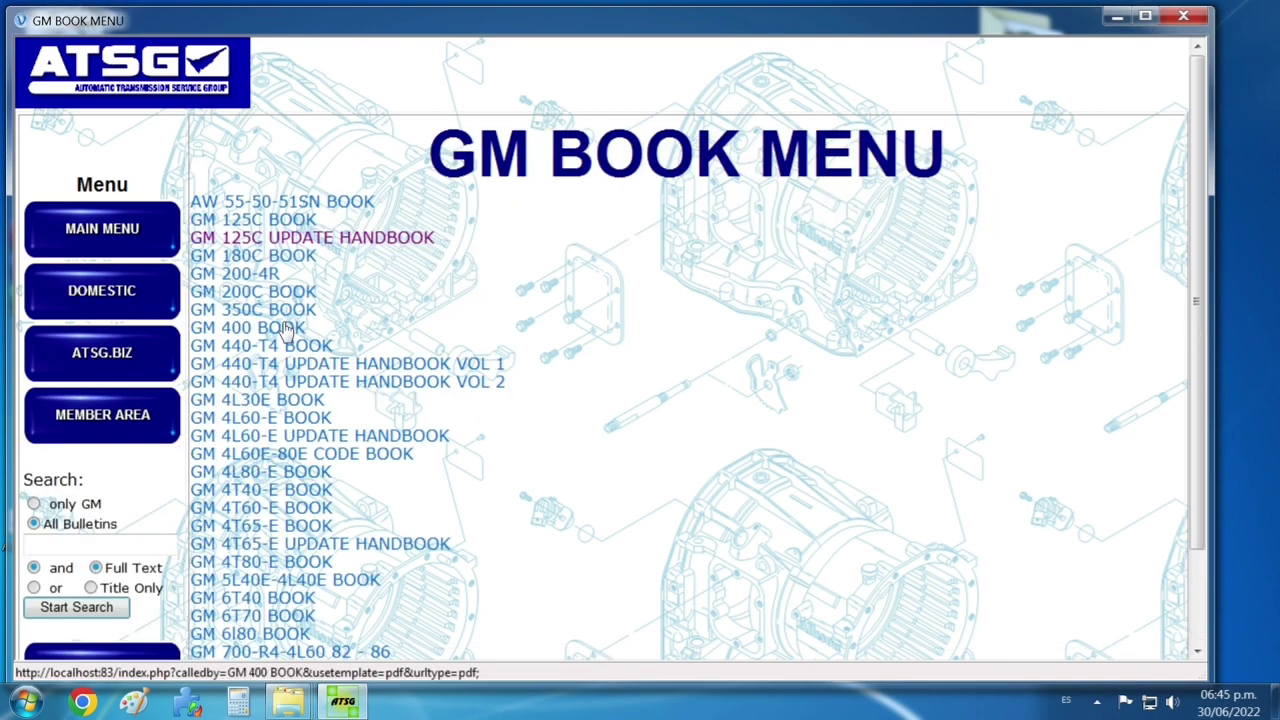
{"action": "scroll", "coordinate": [175, 252], "scroll_direction": "down", "scroll_amount": 2}
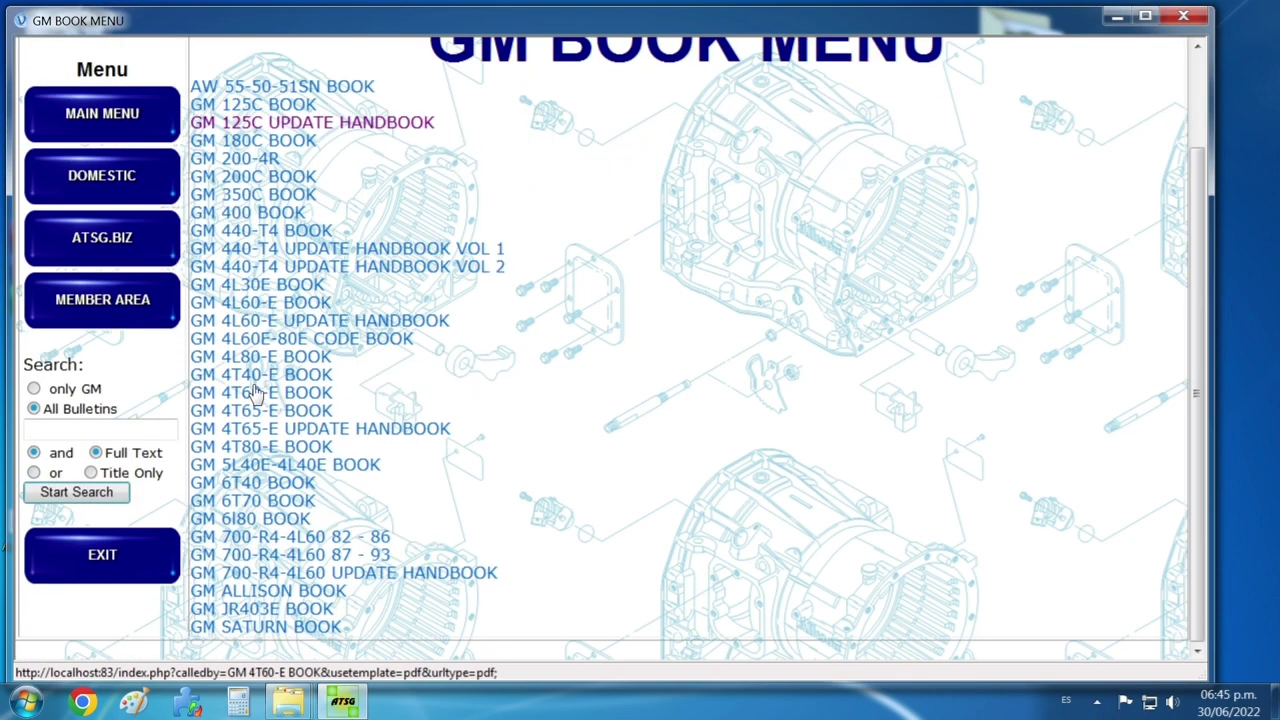
{"action": "scroll", "coordinate": [255, 392], "scroll_direction": "up", "scroll_amount": 2}
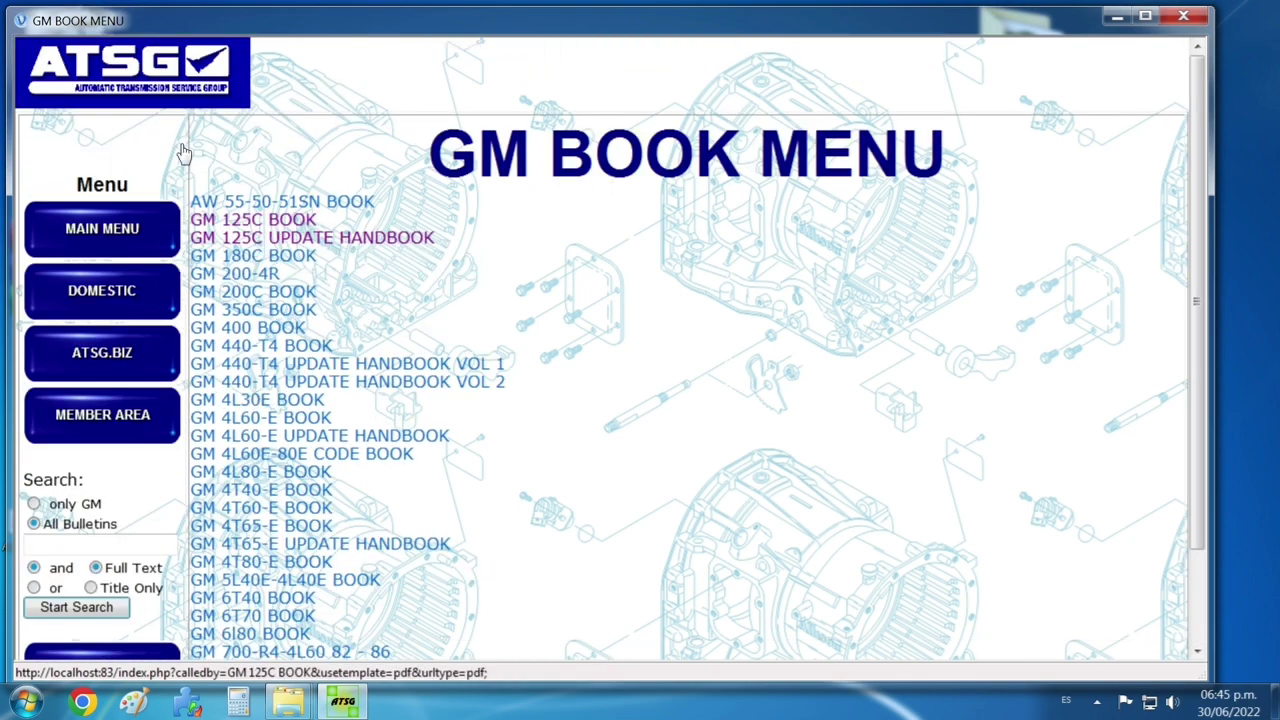
{"action": "left_click", "coordinate": [240, 219]}
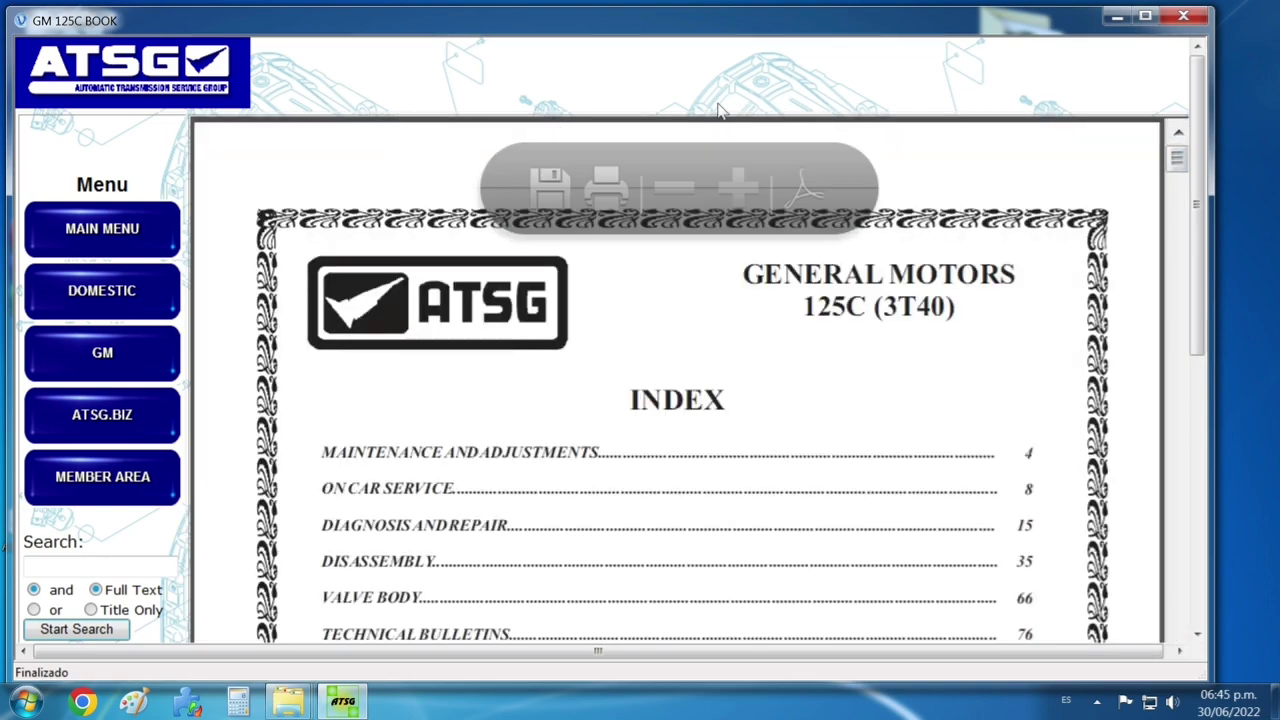
- Browse the GM 125C book from its index to the transaxle mounting diagrams, examining the valve body and bracket illustrations
{"action": "scroll", "coordinate": [785, 131], "scroll_direction": "down", "scroll_amount": 15}
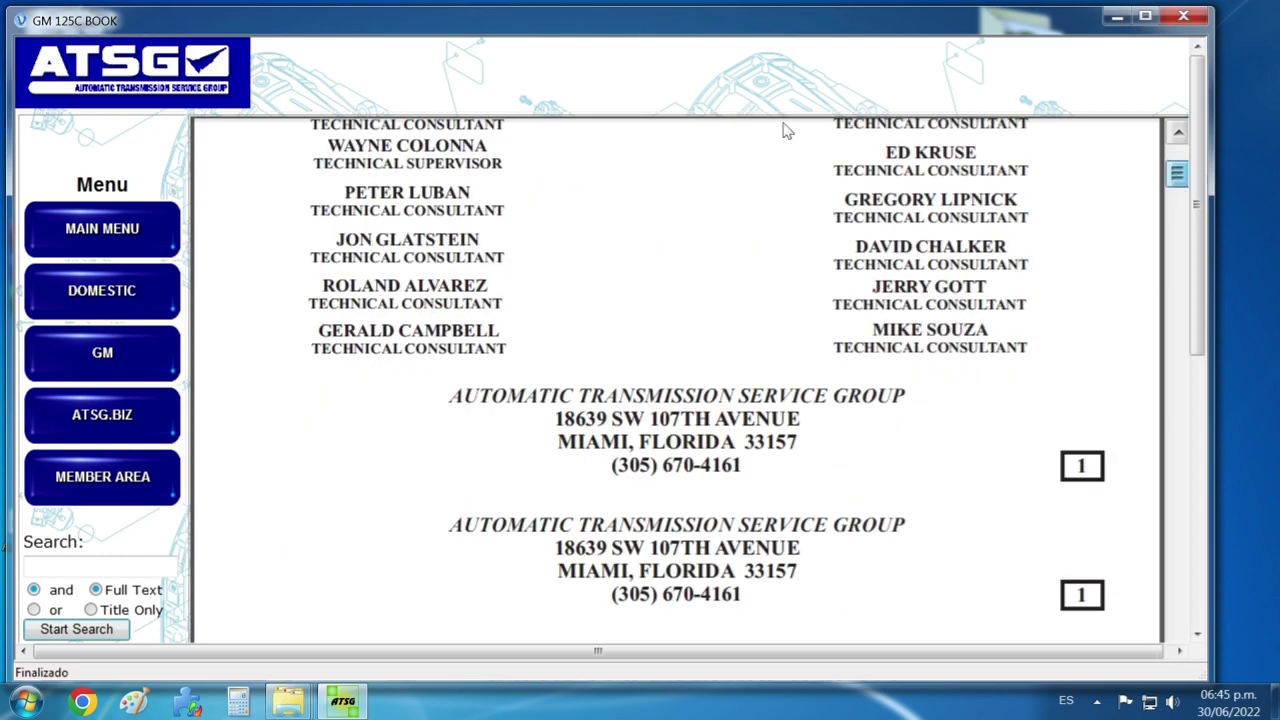
{"action": "scroll", "coordinate": [785, 131], "scroll_direction": "down", "scroll_amount": 10}
{"action": "scroll", "coordinate": [785, 145], "scroll_direction": "down", "scroll_amount": 15}
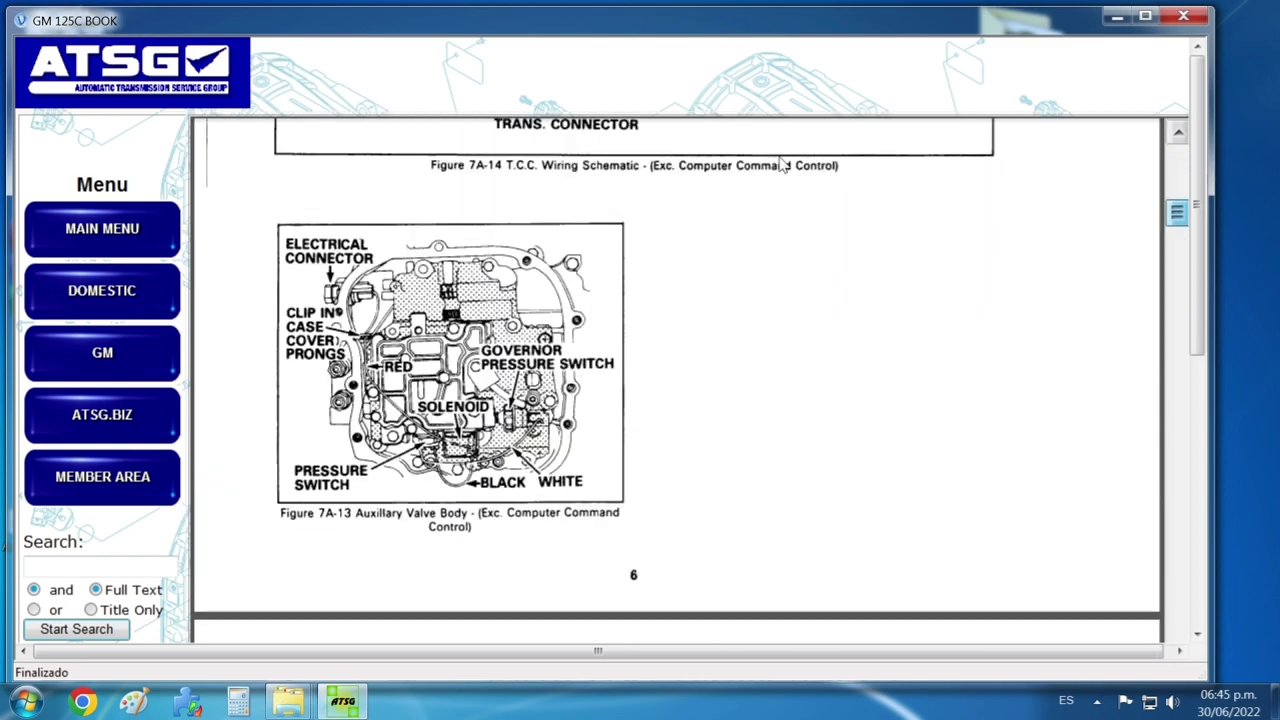
{"action": "scroll", "coordinate": [783, 166], "scroll_direction": "down", "scroll_amount": 20}
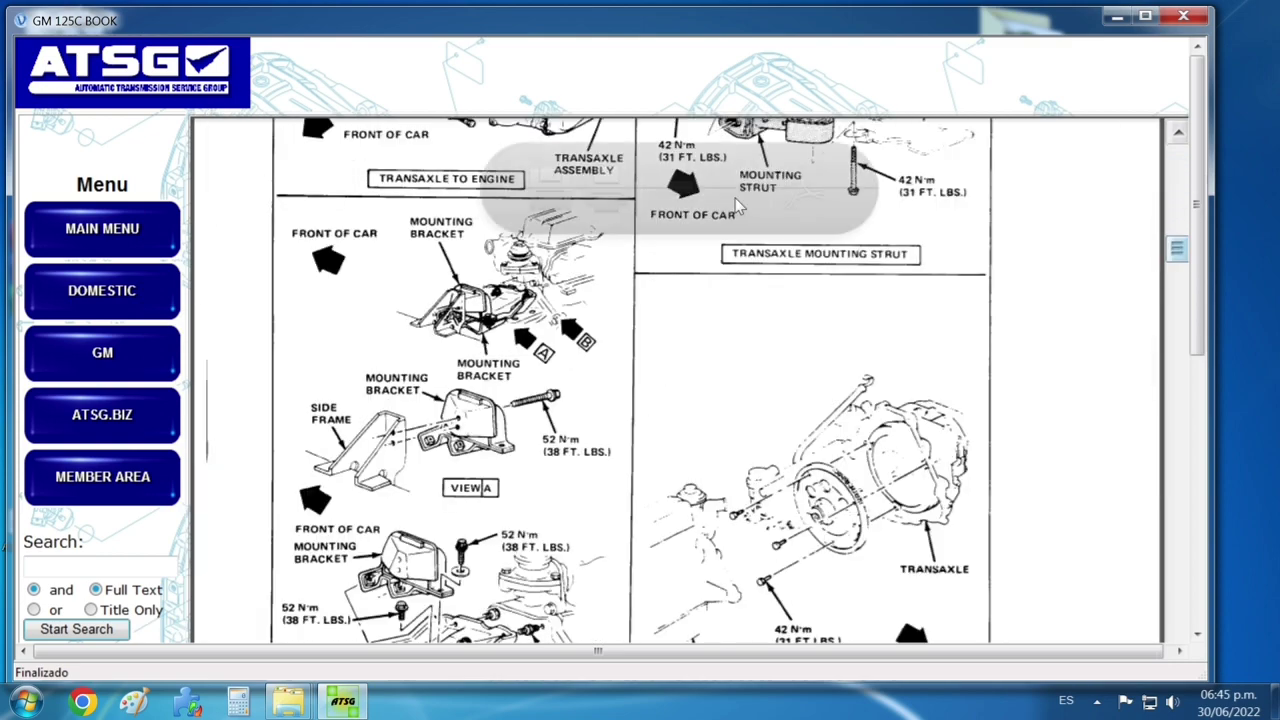
{"action": "scroll", "coordinate": [738, 205], "scroll_direction": "down", "scroll_amount": 1}
{"action": "scroll", "coordinate": [690, 224], "scroll_direction": "down", "scroll_amount": 2}
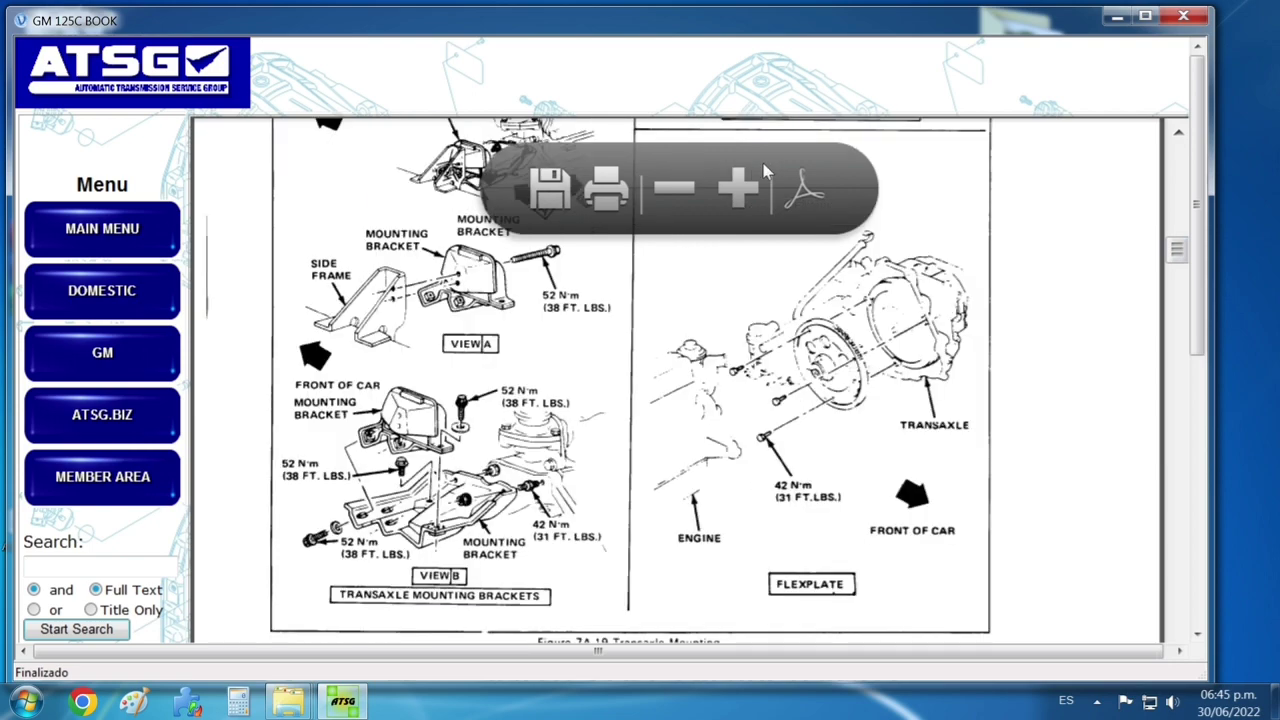
- Browse further through the GM 125C book, examining the transaxle cooler pipe diagrams and the Unit Repair section, and return to the main menu
{"action": "scroll", "coordinate": [775, 180], "scroll_direction": "down", "scroll_amount": 15}
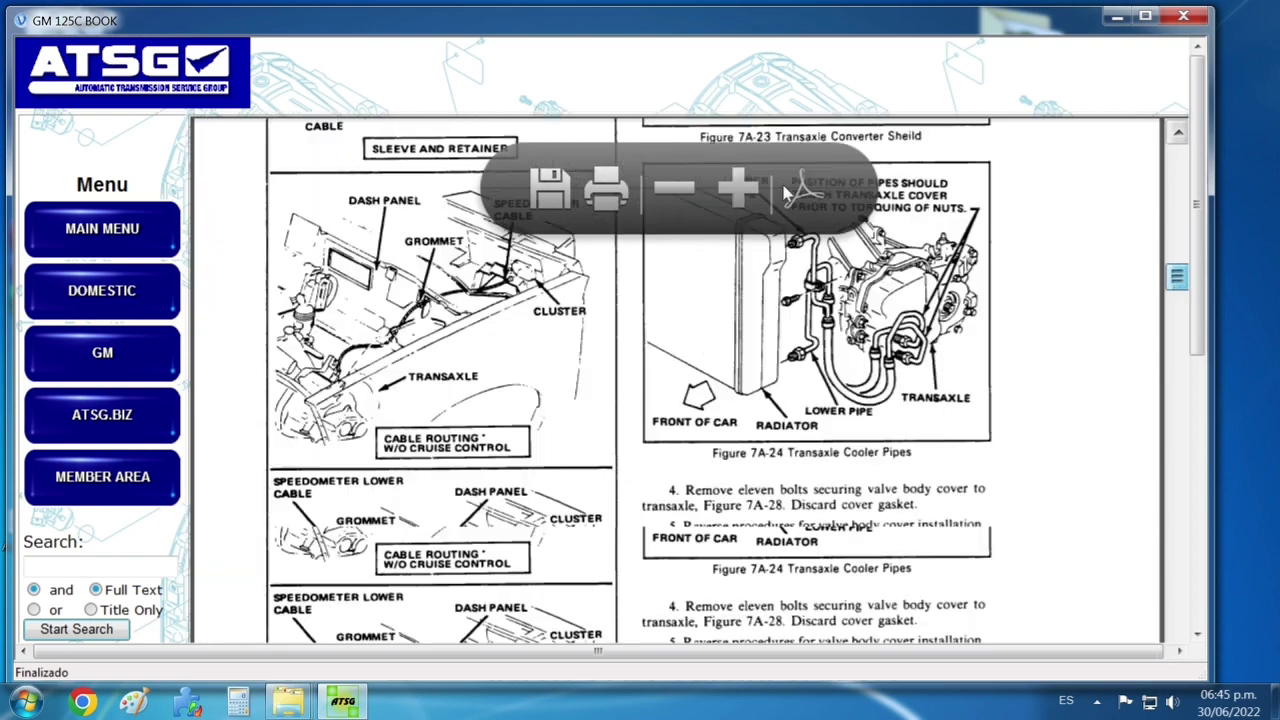
{"action": "scroll", "coordinate": [785, 200], "scroll_direction": "down", "scroll_amount": 10}
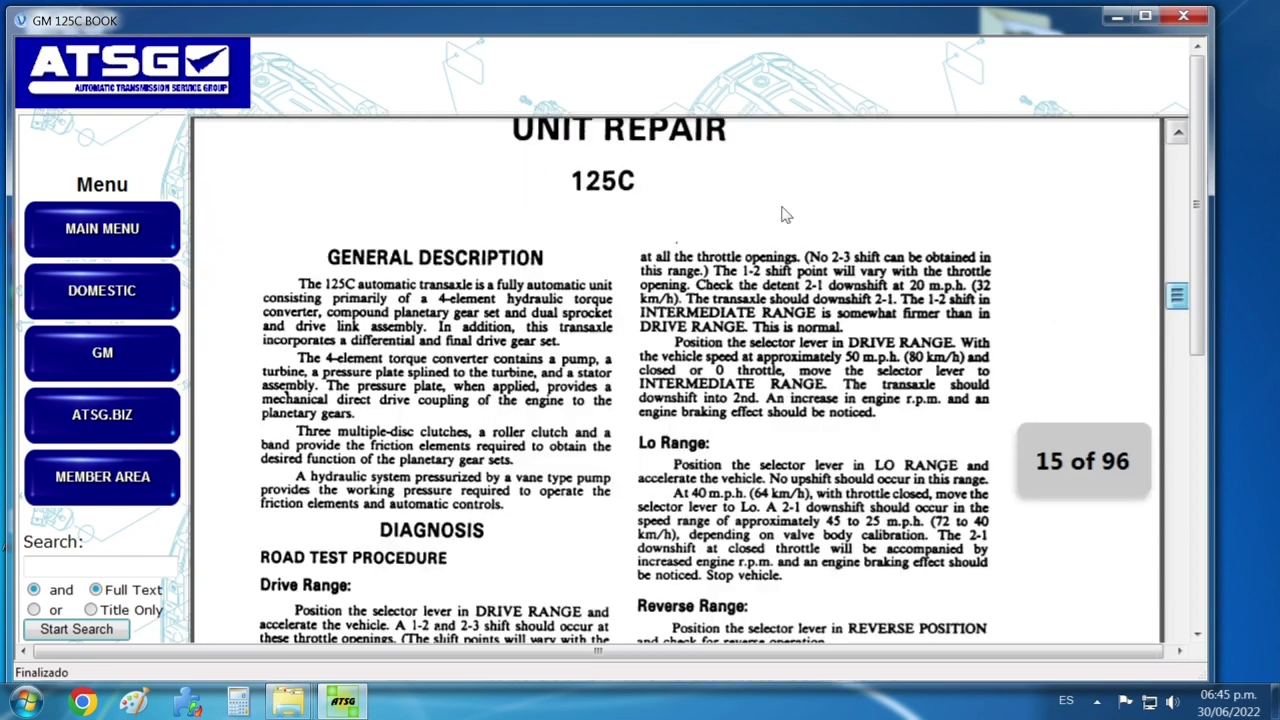
{"action": "scroll", "coordinate": [785, 215], "scroll_direction": "down", "scroll_amount": 10}
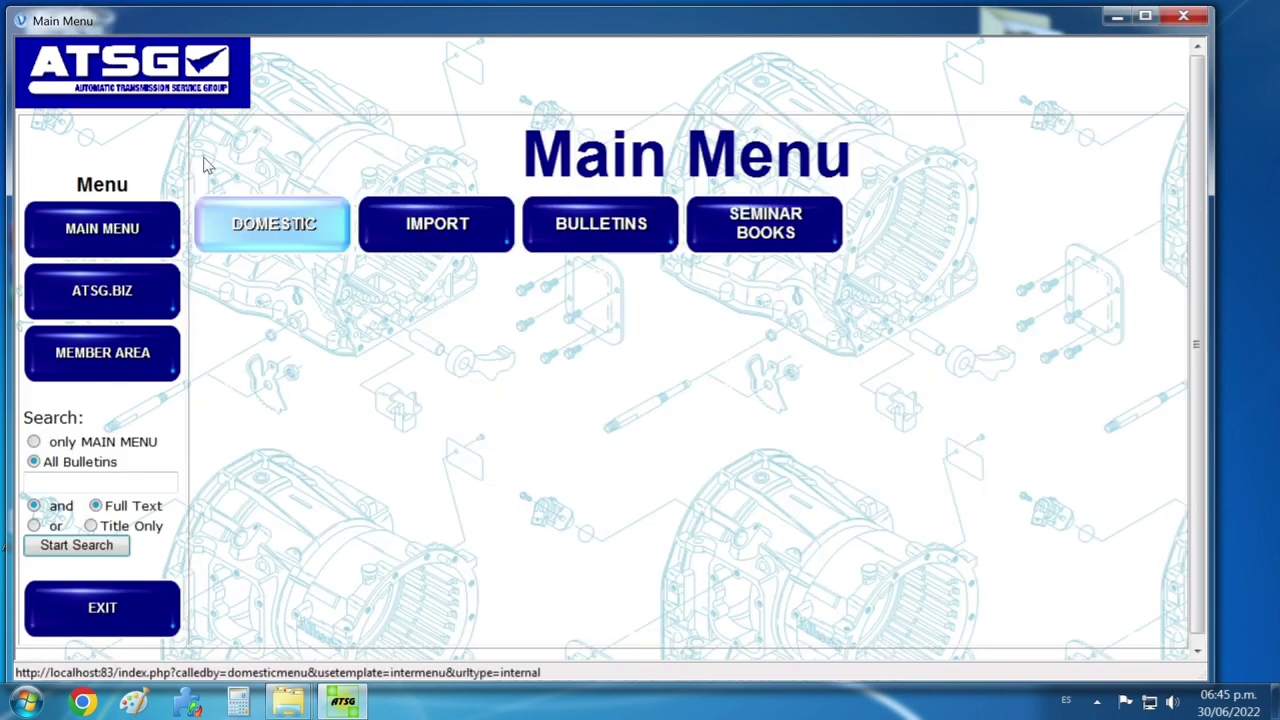
- Open the FORD 4R100 BOOK from the domestic Ford book list
{"action": "left_click", "coordinate": [290, 228]}
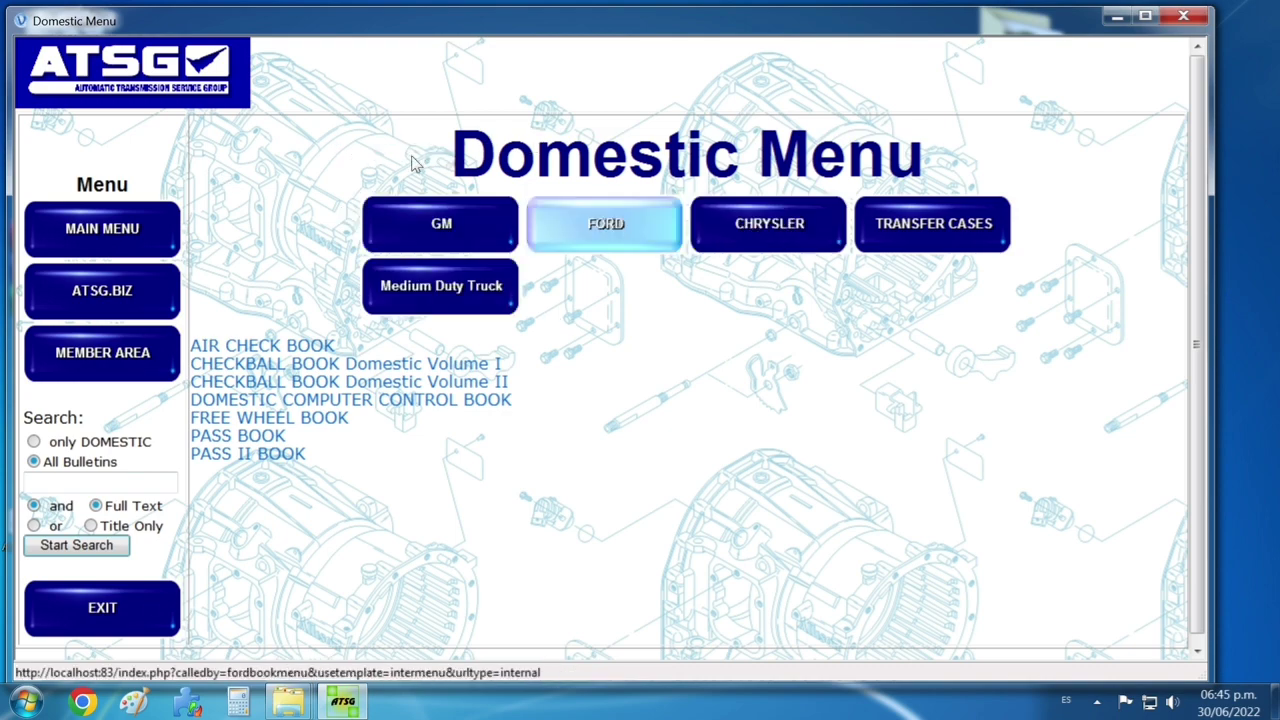
{"action": "left_click", "coordinate": [606, 223]}
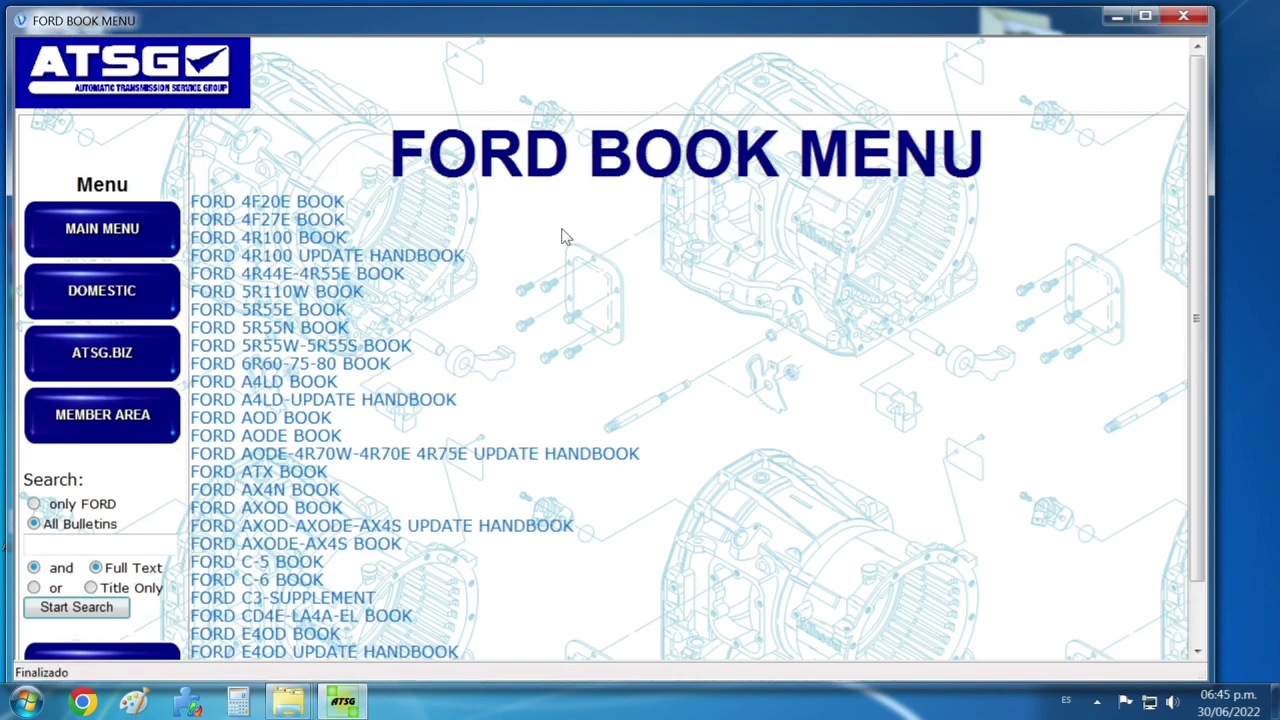
{"action": "scroll", "coordinate": [202, 205], "scroll_direction": "down", "scroll_amount": 2}
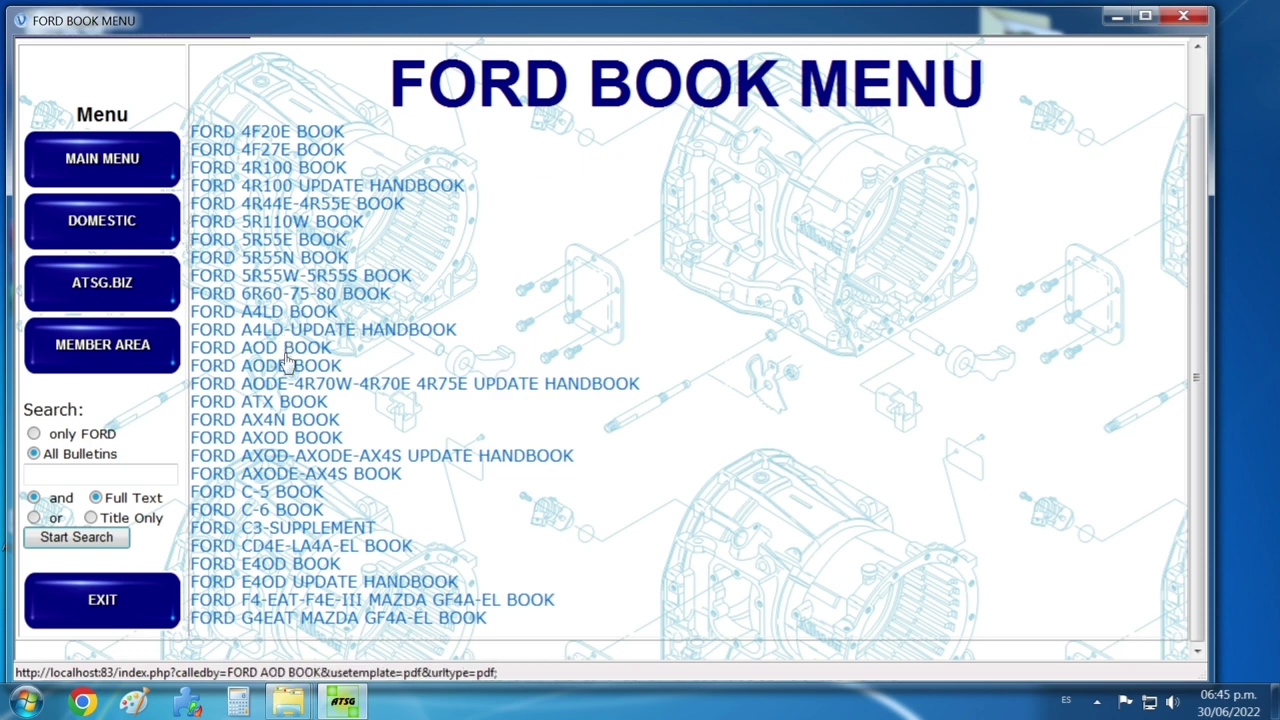
{"action": "left_click", "coordinate": [268, 167]}
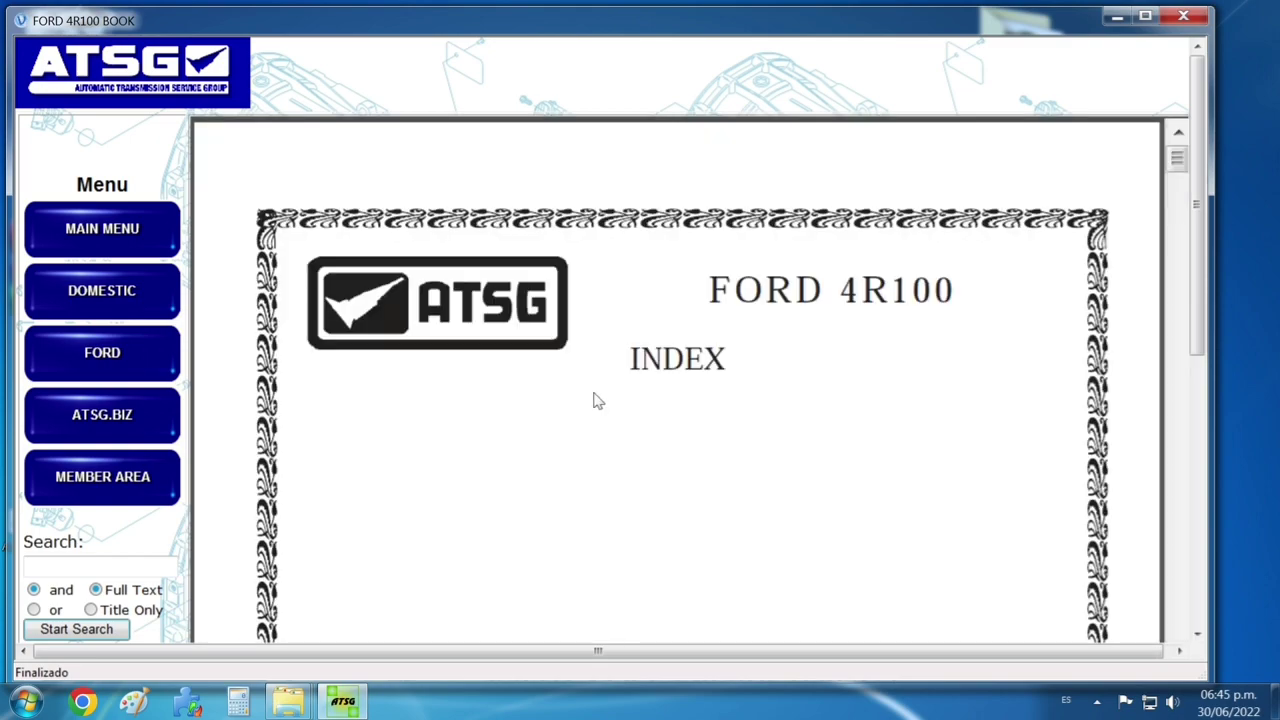
- Browse the Ford 4R100 book from its index to page 9, examining the identification tag information and the output shaft speed sensor illustrations
{"action": "mouse_move", "coordinate": [760, 166]}
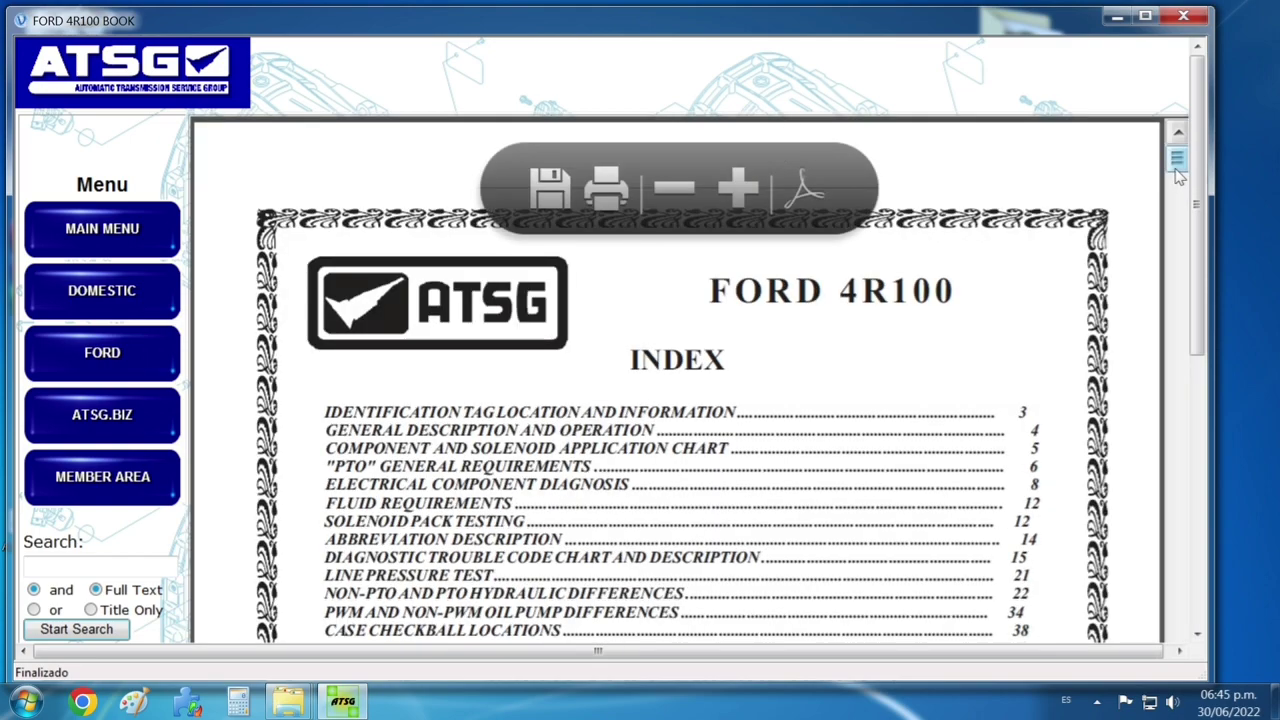
{"action": "scroll", "coordinate": [1178, 175], "scroll_direction": "down", "scroll_amount": 15}
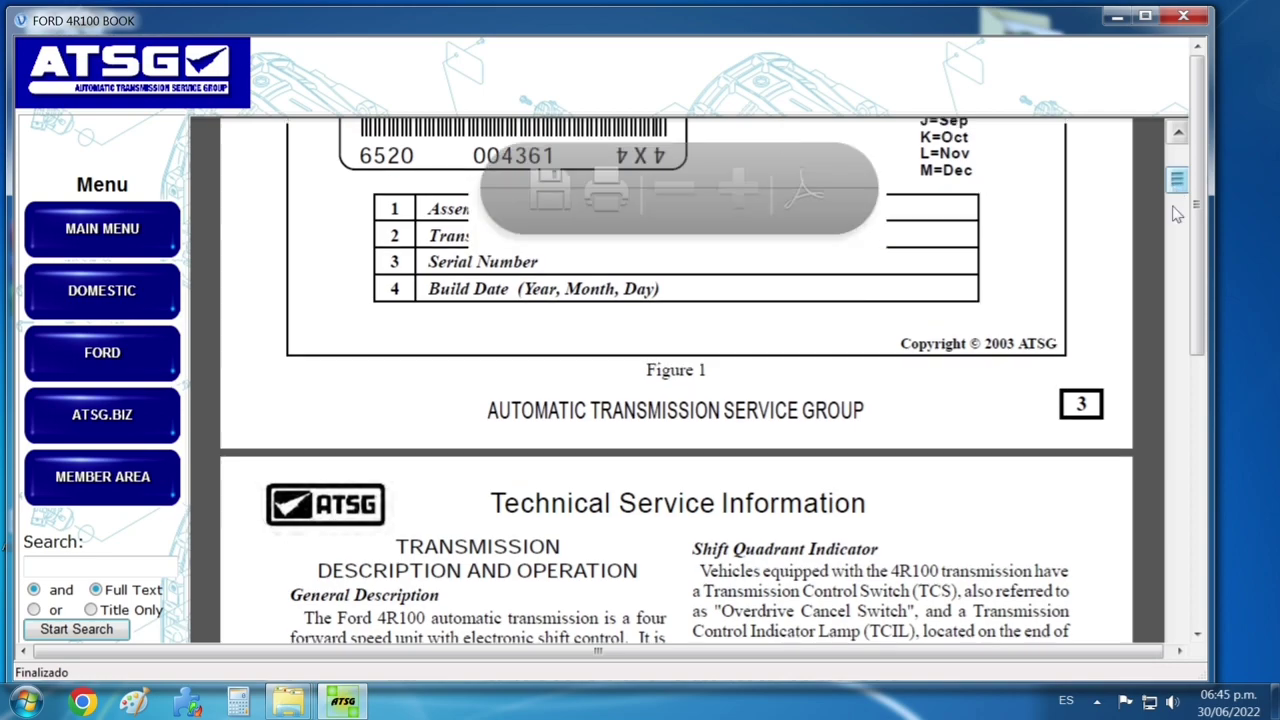
{"action": "scroll", "coordinate": [1178, 213], "scroll_direction": "down", "scroll_amount": 20}
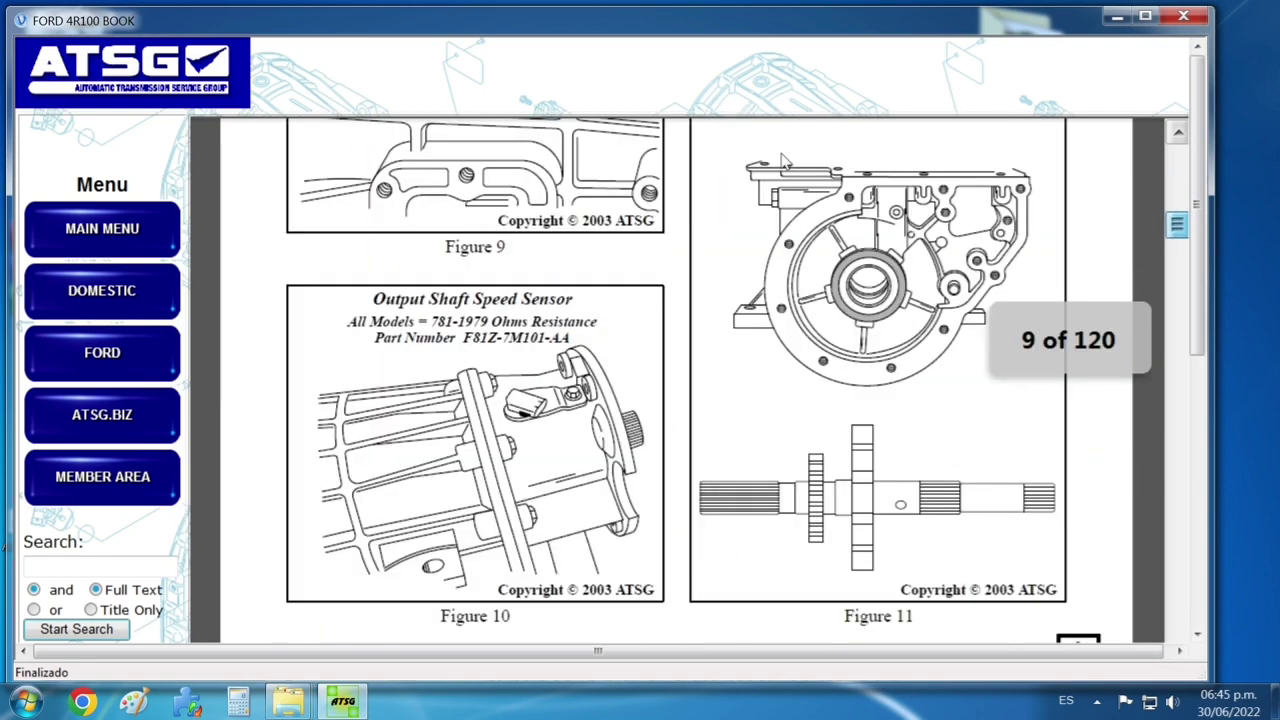